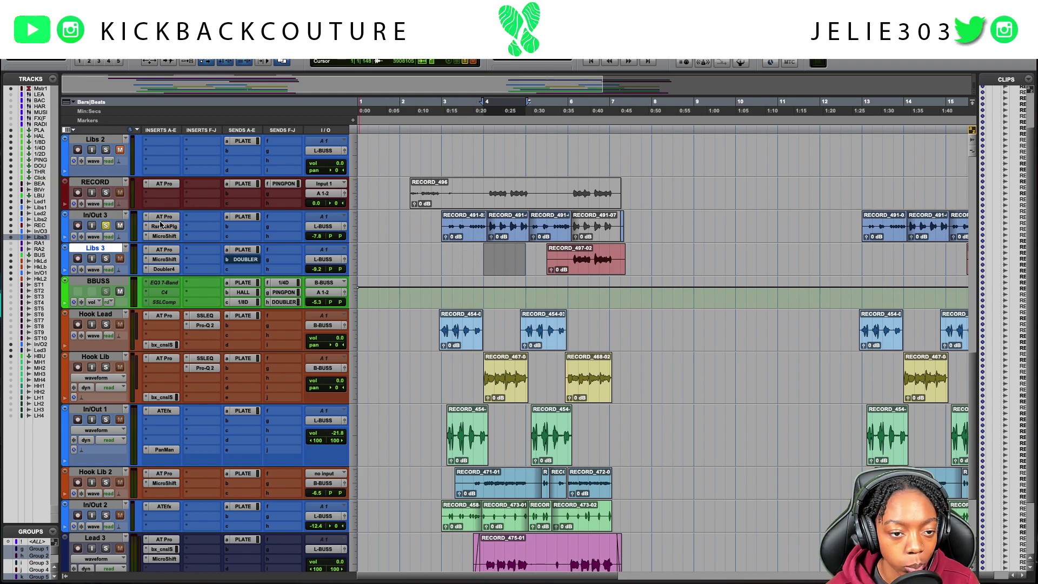
Open the Reason Rack Plugin insert on the In/Out 3 track and arrange it beside the Auto-Tune Pro window
{"action": "mouse_move", "coordinate": [161, 230]}
{"action": "left_mouse_down"}
{"action": "mouse_move", "coordinate": [171, 219]}
{"action": "mouse_move", "coordinate": [168, 230]}
{"action": "left_mouse_up"}
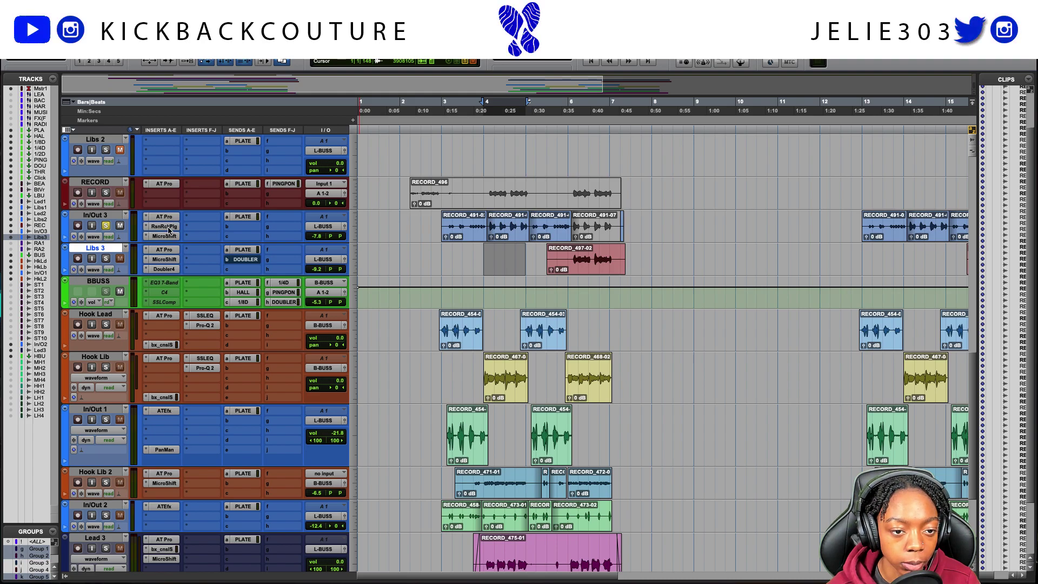
{"action": "left_click", "coordinate": [168, 230]}
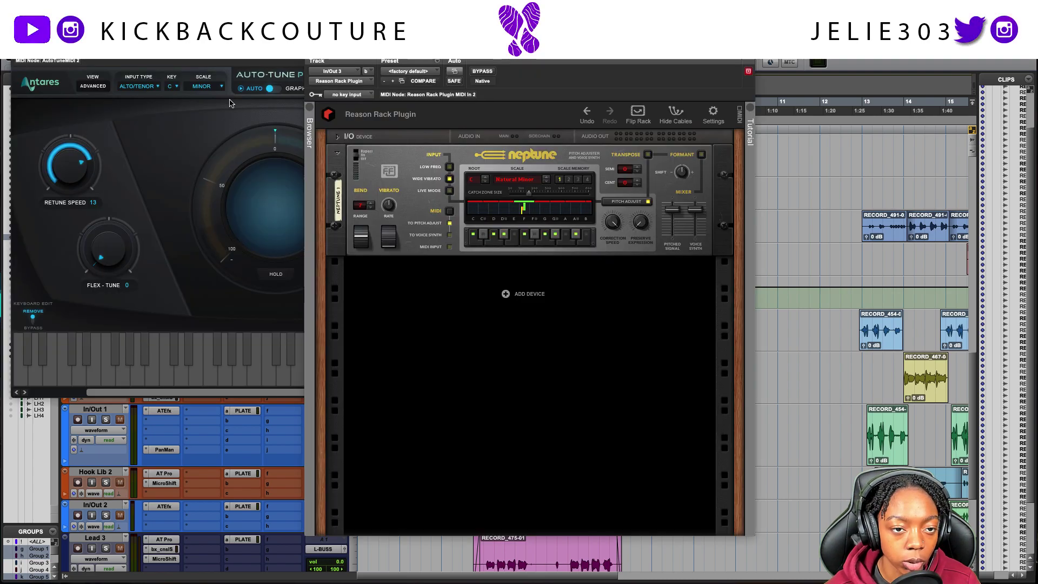
{"action": "left_click_drag", "start_coordinate": [368, 61], "coordinate": [608, 27]}
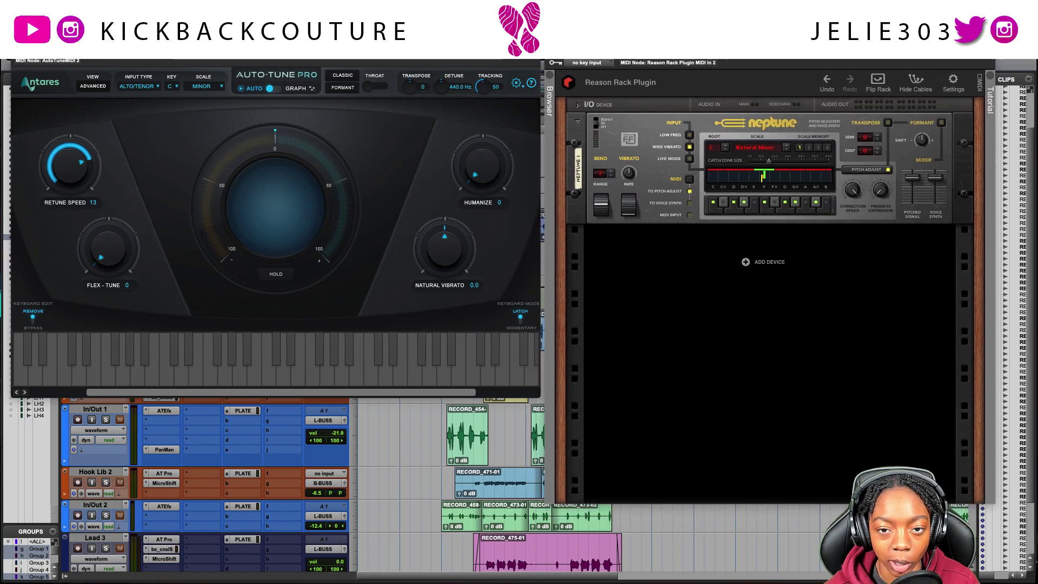
{"action": "left_click_drag", "start_coordinate": [216, 46], "coordinate": [218, 65]}
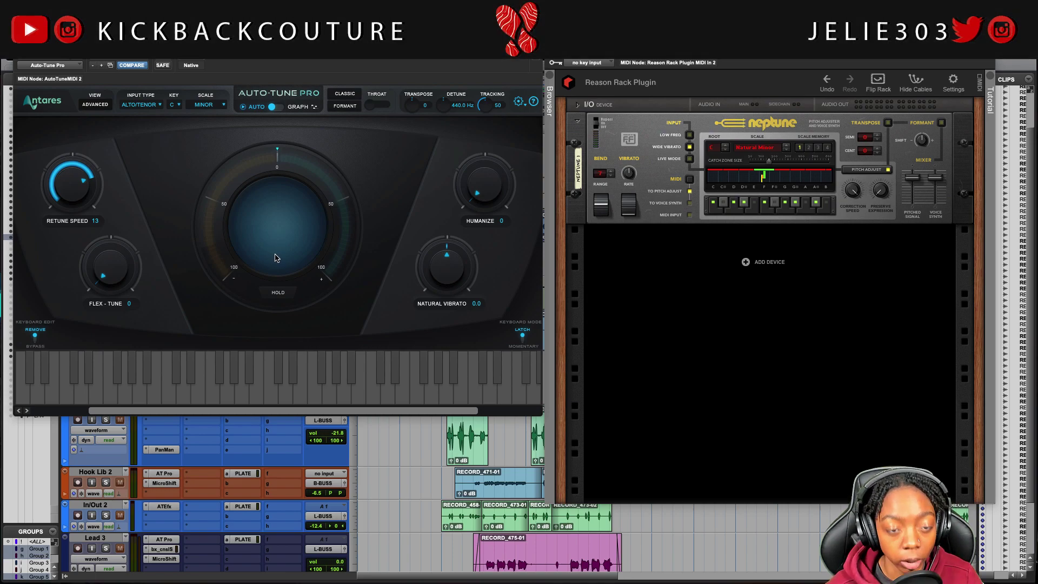
Look through Auto-Tune Pro's Graph mode and its Advanced view, ending back in Auto mode
{"action": "left_click", "coordinate": [306, 108]}
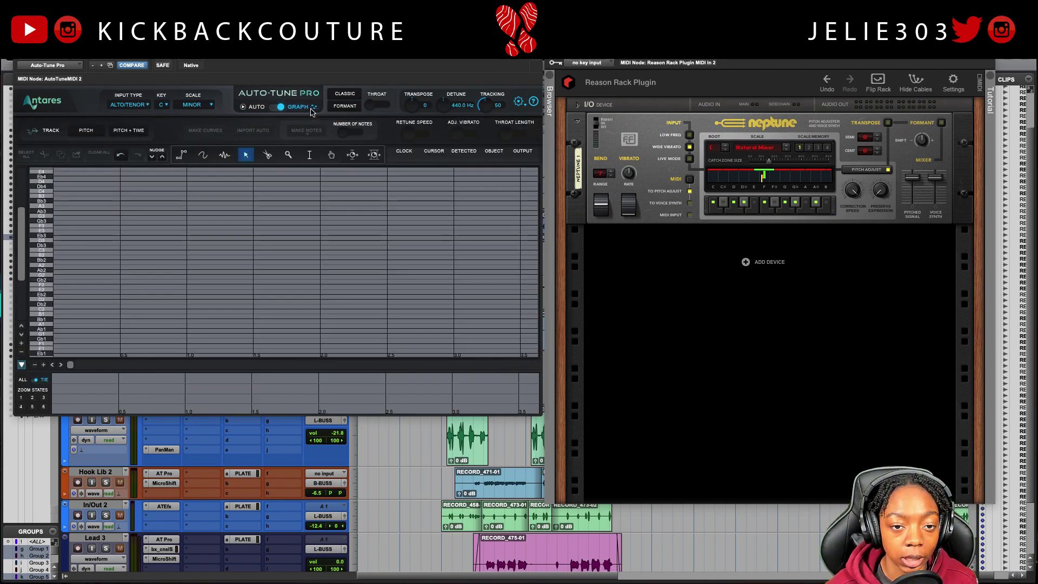
{"action": "left_click", "coordinate": [258, 108]}
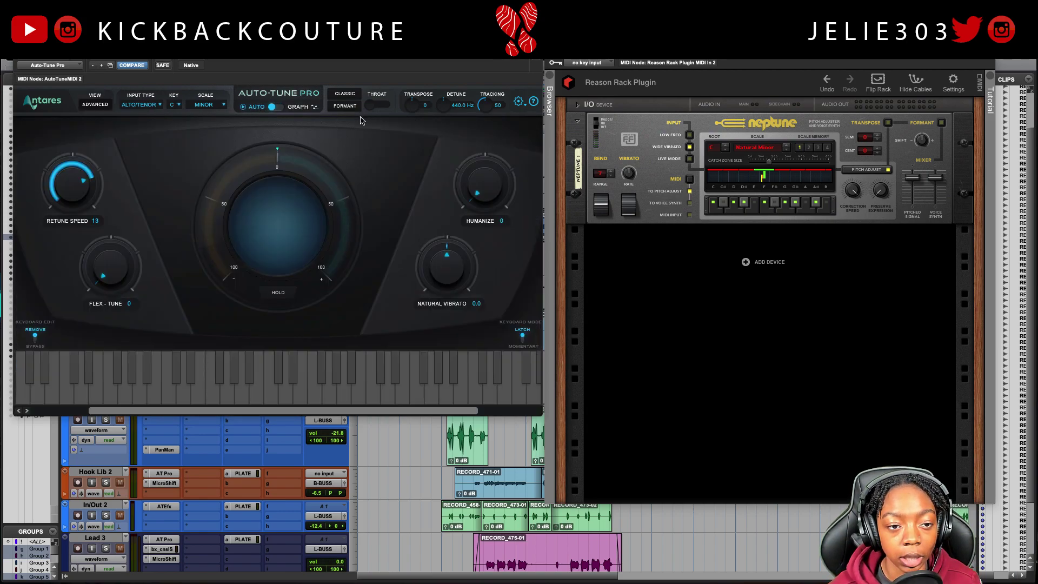
{"action": "left_click", "coordinate": [95, 105]}
{"action": "left_click", "coordinate": [95, 106]}
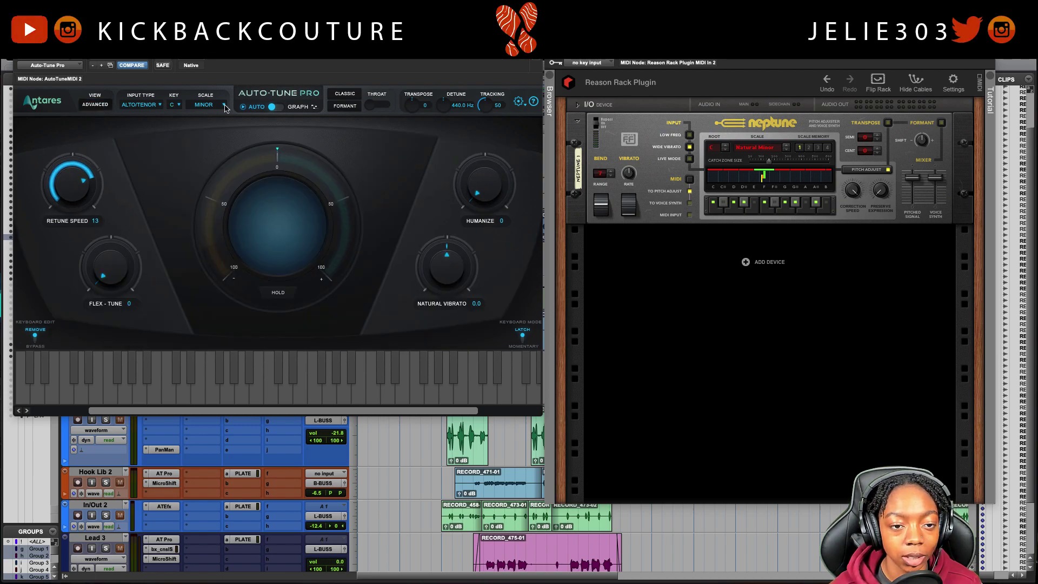
{"action": "left_click", "coordinate": [297, 107]}
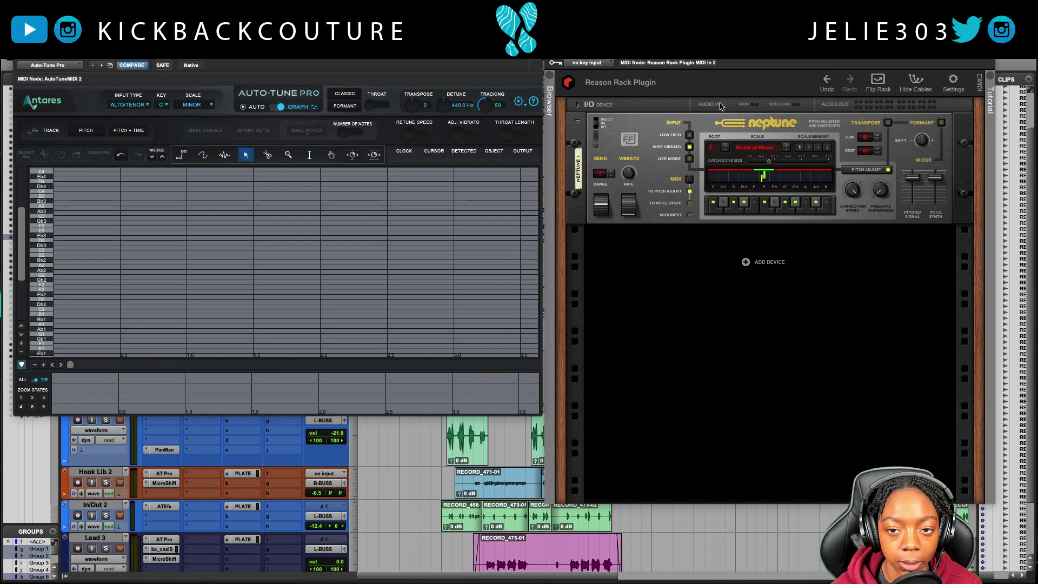
{"action": "left_click", "coordinate": [272, 107]}
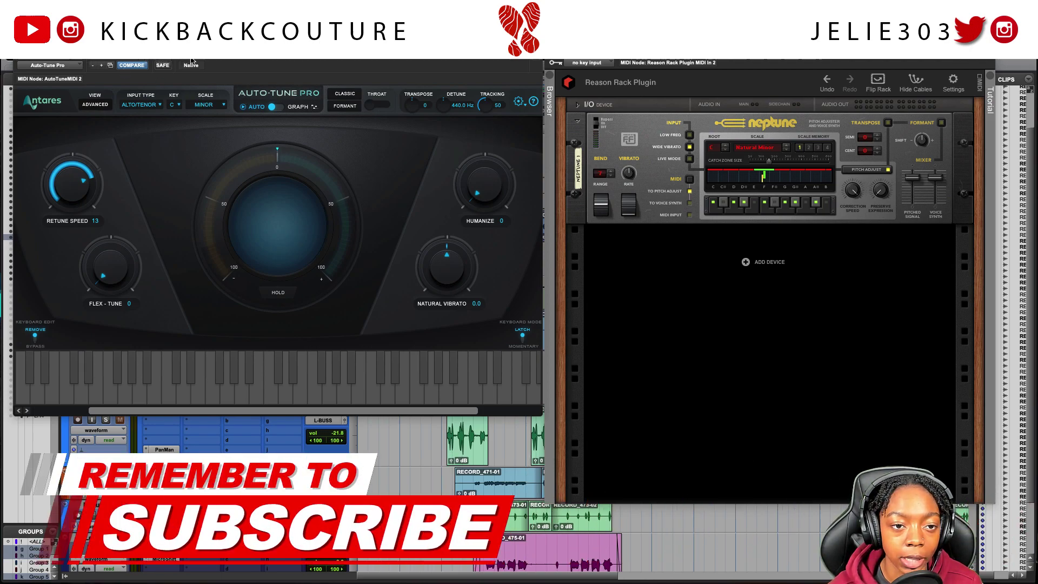
Bring the Reason Rack window to the middle of the session and reset the Neptune device to its defaults
{"action": "left_click_drag", "start_coordinate": [676, 54], "coordinate": [387, 74]}
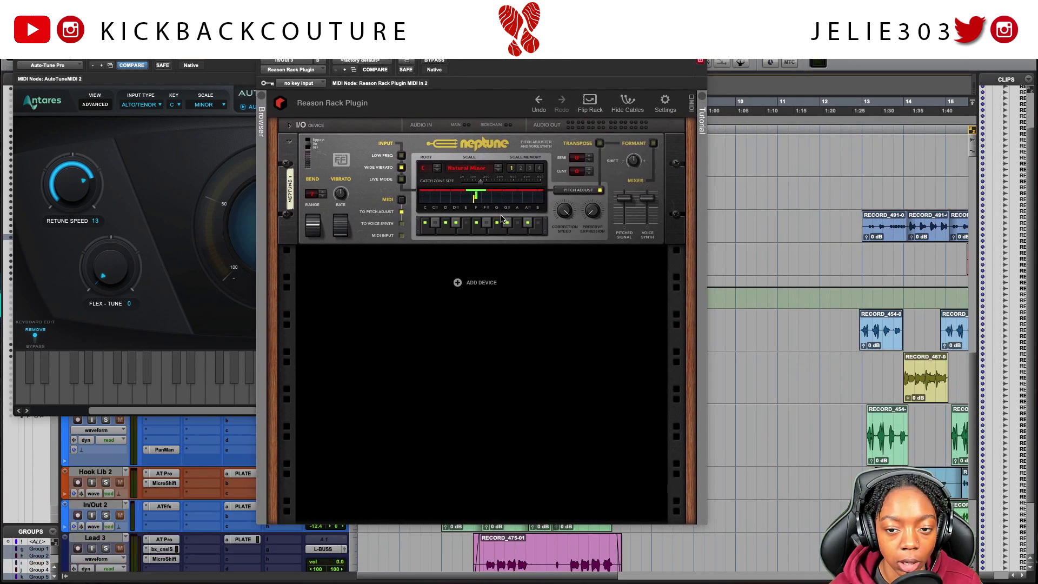
{"action": "right_click", "coordinate": [360, 153]}
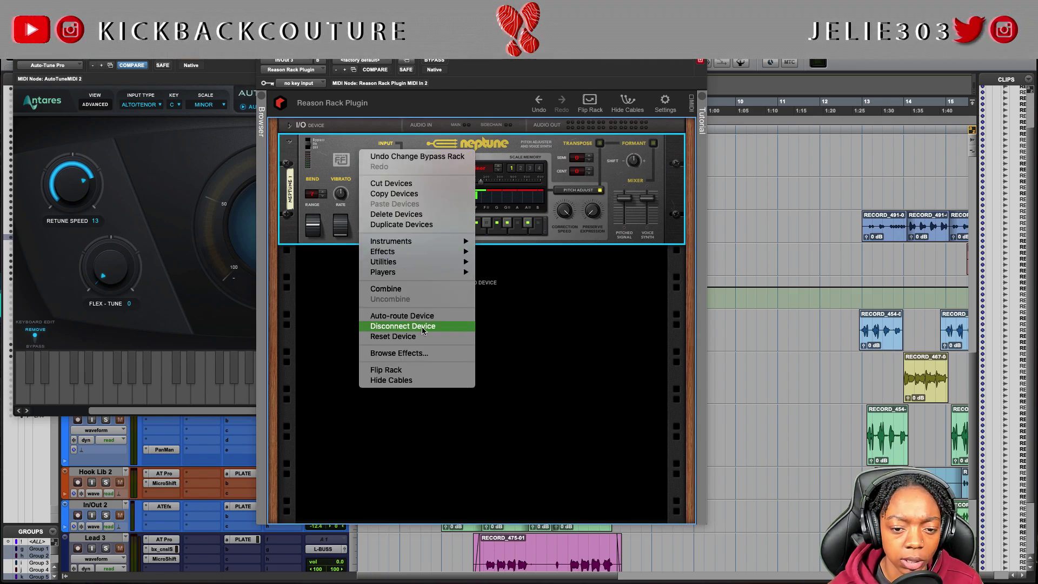
{"action": "left_click", "coordinate": [411, 336]}
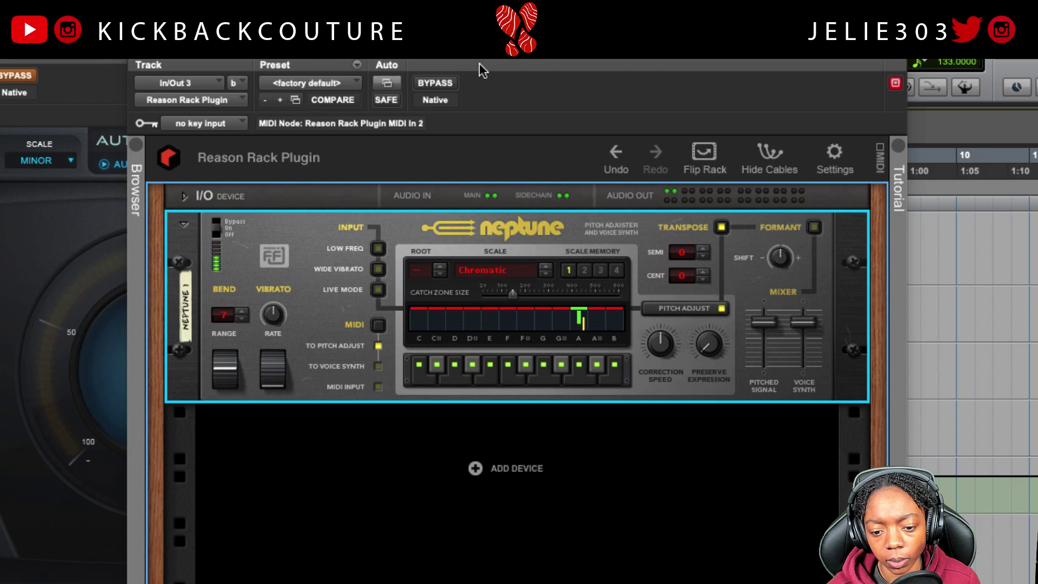
Check the bypass state of Auto-Tune Pro on In/Out 3 and bring the Reason Rack window back to the front
{"action": "left_click_drag", "start_coordinate": [2, 40], "coordinate": [246, 76]}
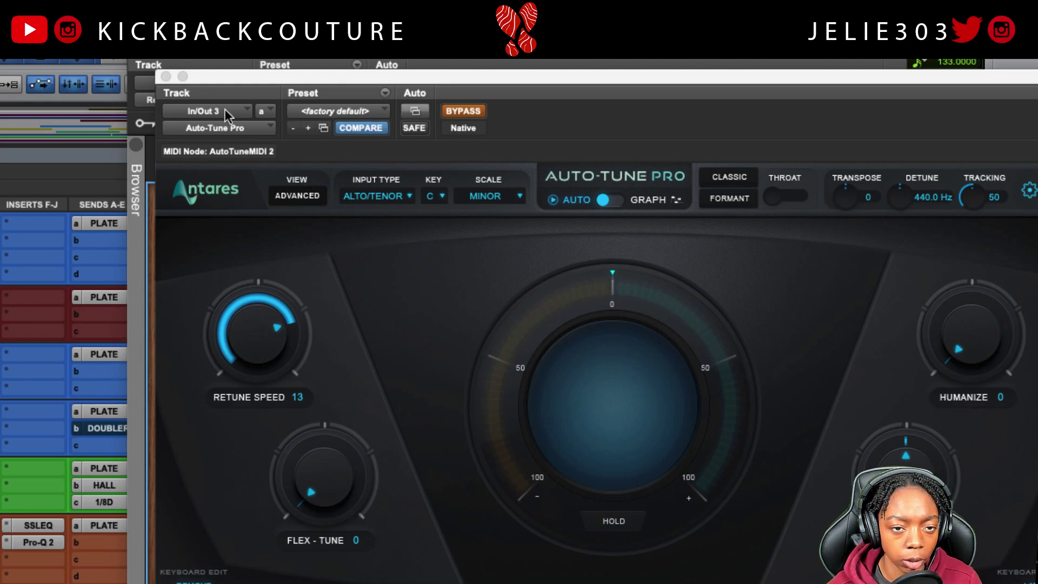
{"action": "left_click_drag", "start_coordinate": [264, 80], "coordinate": [157, 122]}
{"action": "left_click", "coordinate": [280, 61]}
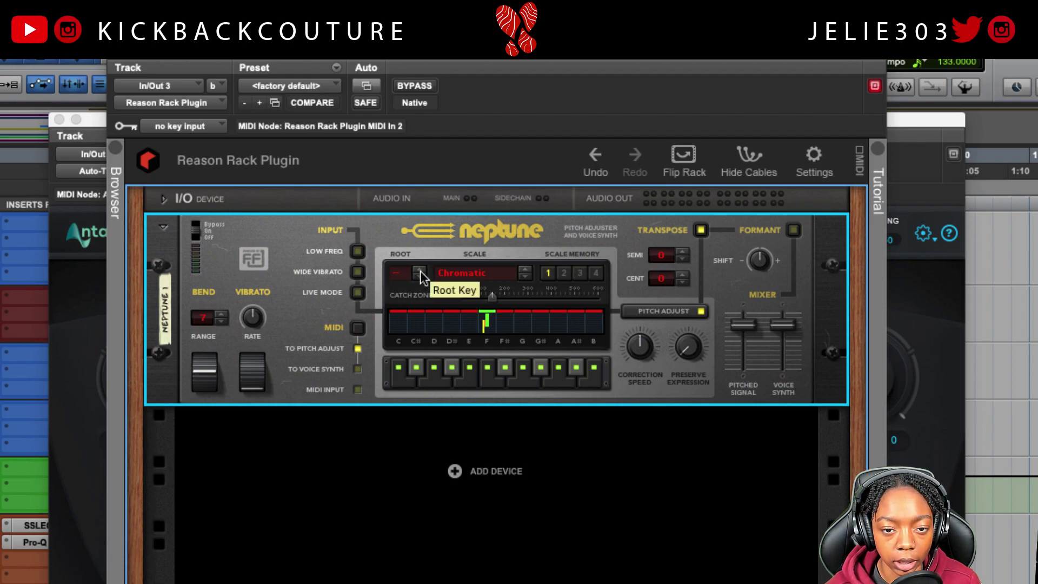
Set Neptune's root to C with the Natural Minor scale, and raise its Correction Speed
{"action": "left_click", "coordinate": [475, 276]}
{"action": "left_click", "coordinate": [520, 305]}
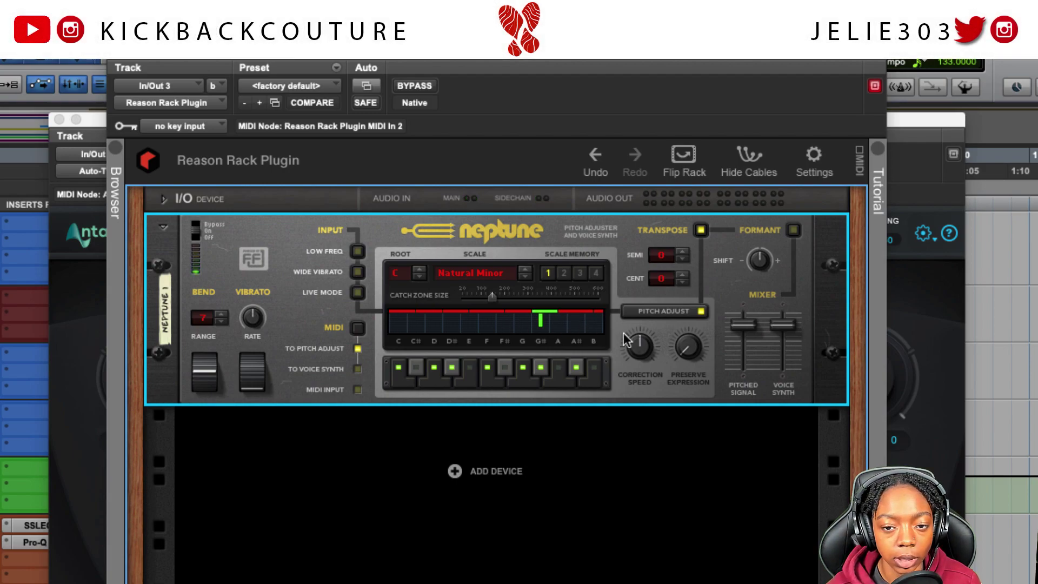
{"action": "left_click_drag", "start_coordinate": [640, 345], "coordinate": [640, 295]}
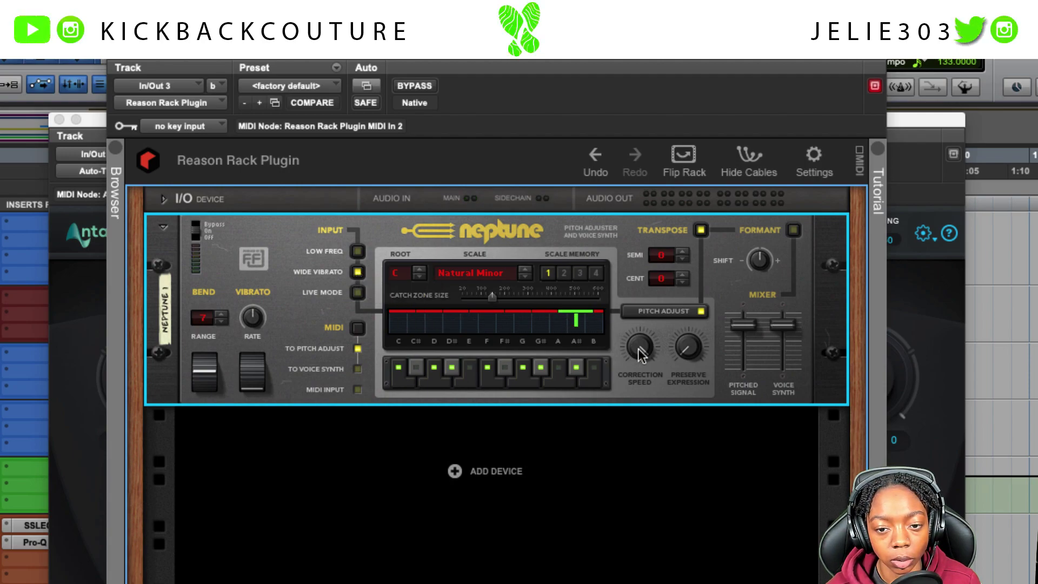
{"action": "mouse_move", "coordinate": [642, 362]}
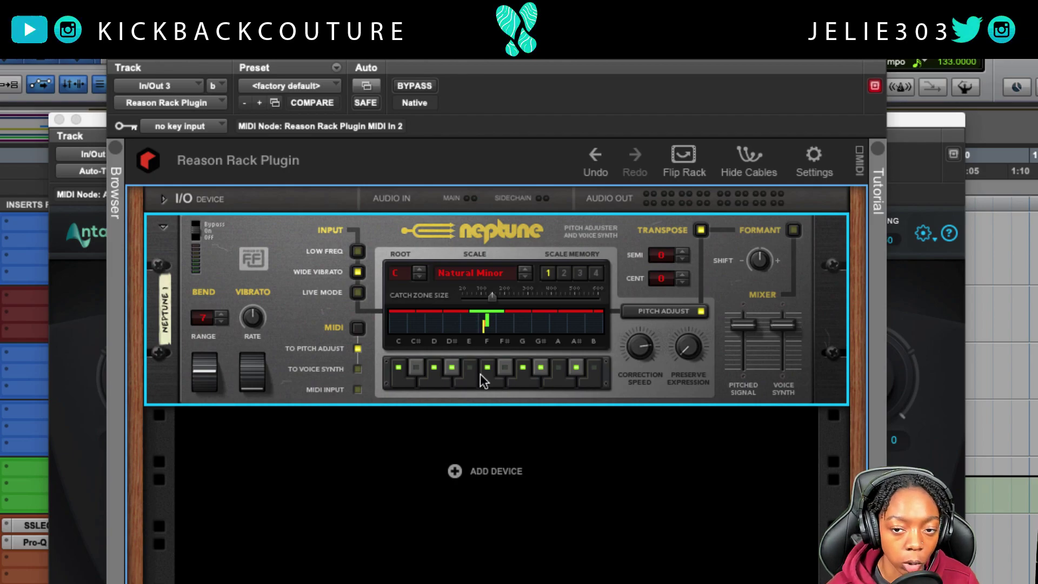
Try transposing the vocal by -2 semitones in Neptune and return the semitone shift to 0
{"action": "left_click", "coordinate": [683, 259]}
{"action": "left_click", "coordinate": [682, 260]}
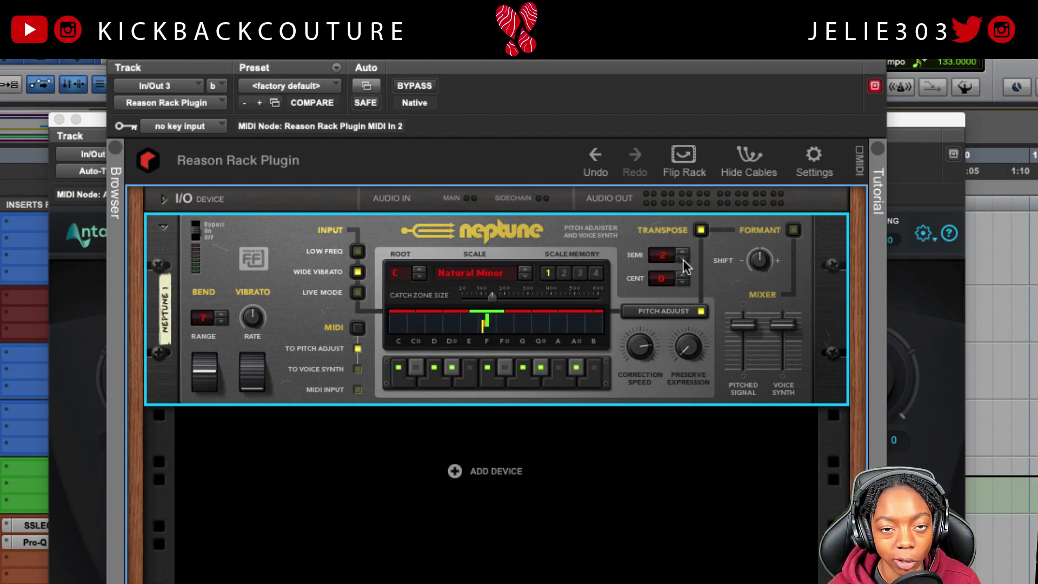
{"action": "left_click", "coordinate": [685, 254]}
{"action": "left_click", "coordinate": [686, 254]}
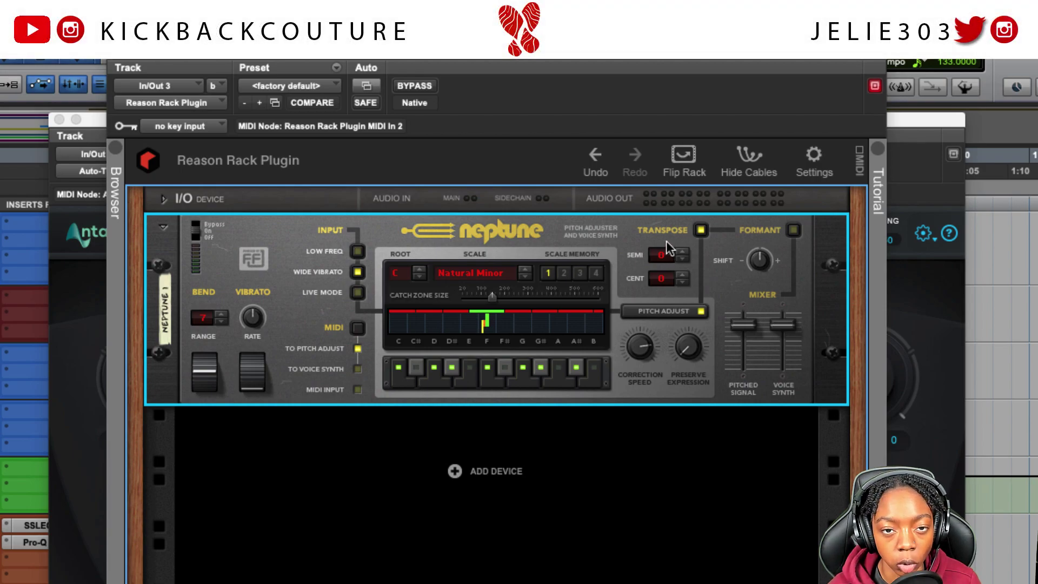
Enable Neptune's Formant section, try Formant Shift at -20 and 26, and reset the shift to 0
{"action": "left_click", "coordinate": [791, 231]}
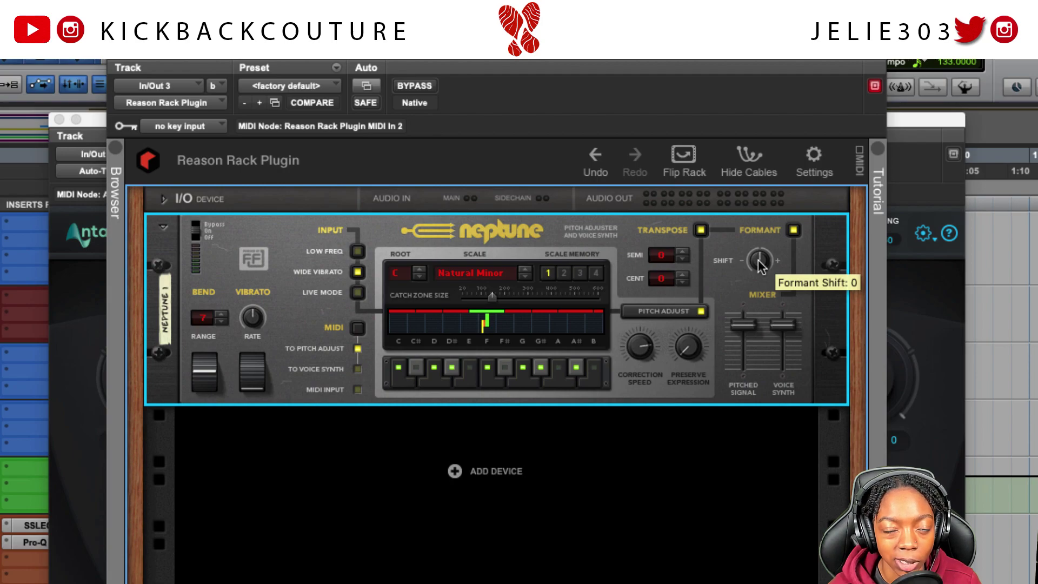
{"action": "left_click_drag", "start_coordinate": [760, 264], "coordinate": [760, 271]}
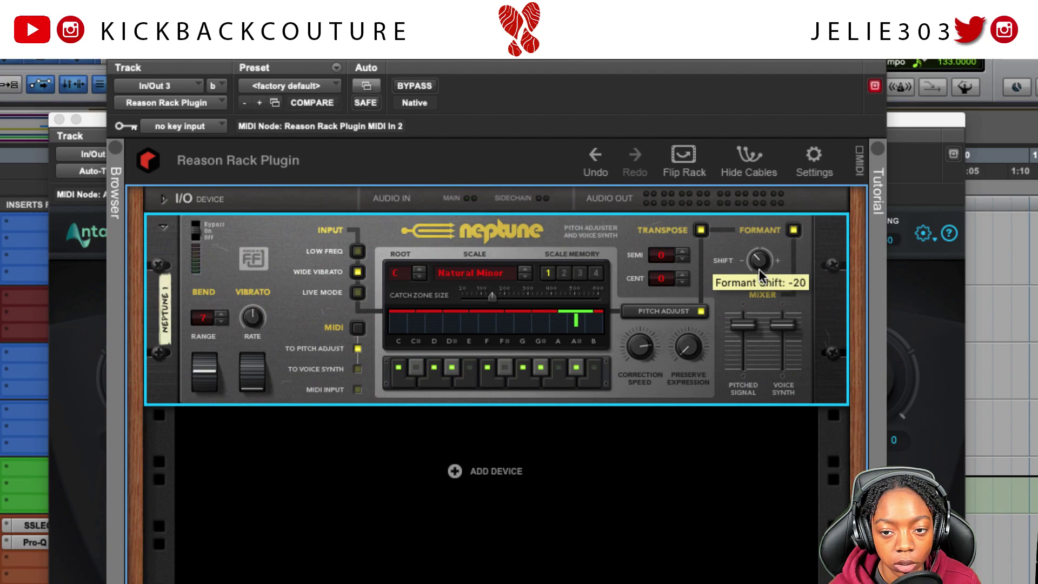
{"action": "left_click_drag", "start_coordinate": [758, 266], "coordinate": [757, 233]}
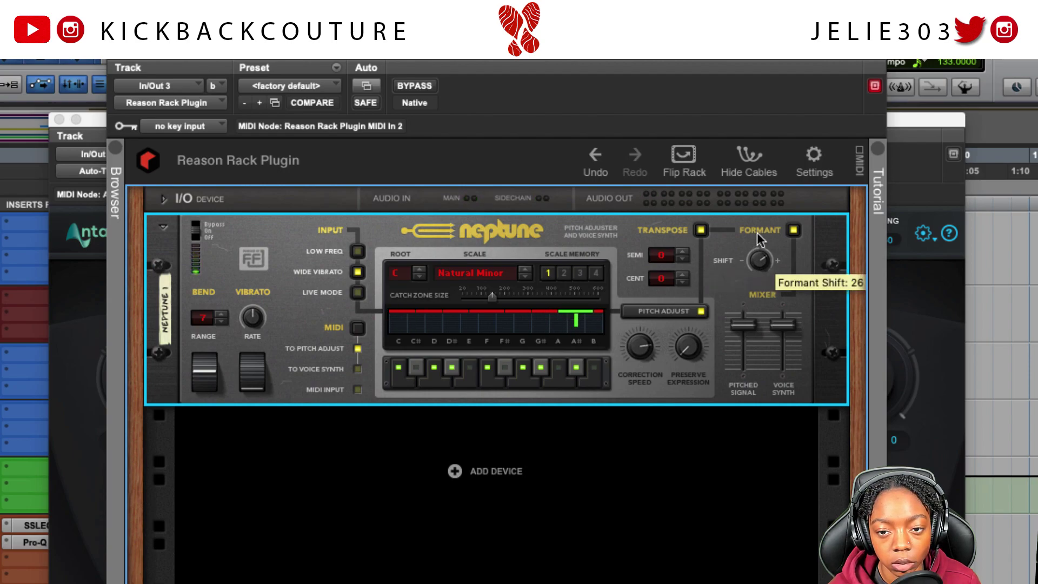
{"action": "left_click", "coordinate": [760, 261], "text": "super"}
Switch off both the Formant and Transpose sections in Neptune
{"action": "left_click", "coordinate": [786, 233]}
{"action": "left_click", "coordinate": [703, 230]}
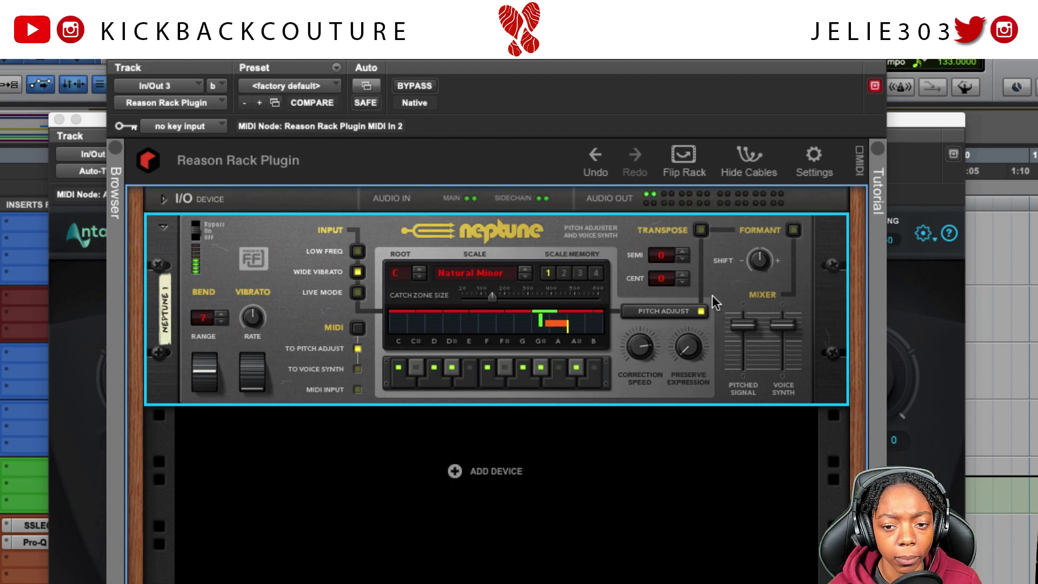
Set Neptune's Preserve Expression to 24
{"action": "mouse_move", "coordinate": [690, 348]}
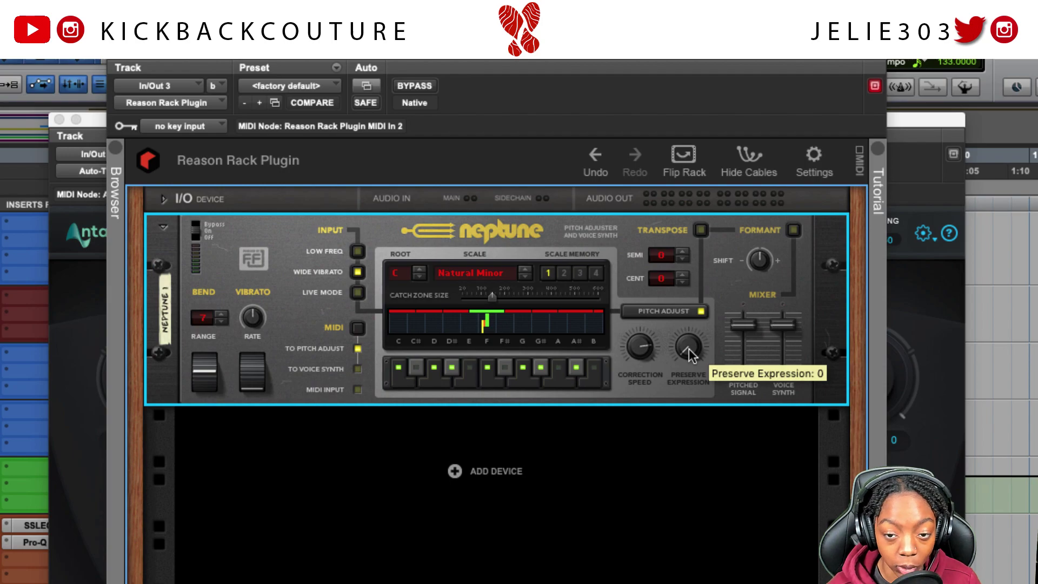
{"action": "mouse_move", "coordinate": [689, 348]}
{"action": "left_mouse_down"}
{"action": "mouse_move", "coordinate": [708, 297]}
{"action": "mouse_move", "coordinate": [703, 334]}
{"action": "left_mouse_up"}
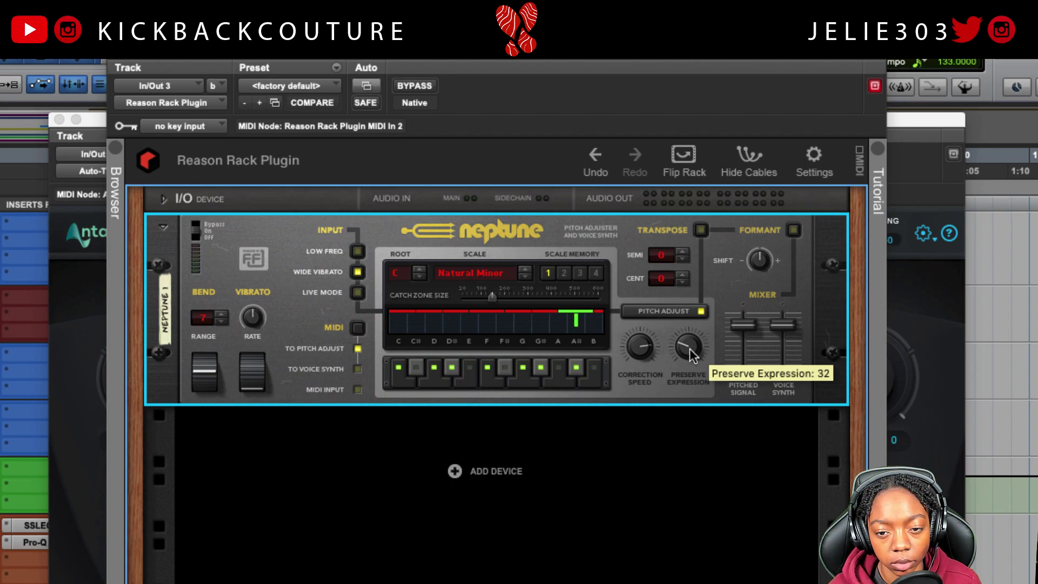
{"action": "left_click_drag", "start_coordinate": [689, 348], "coordinate": [690, 352]}
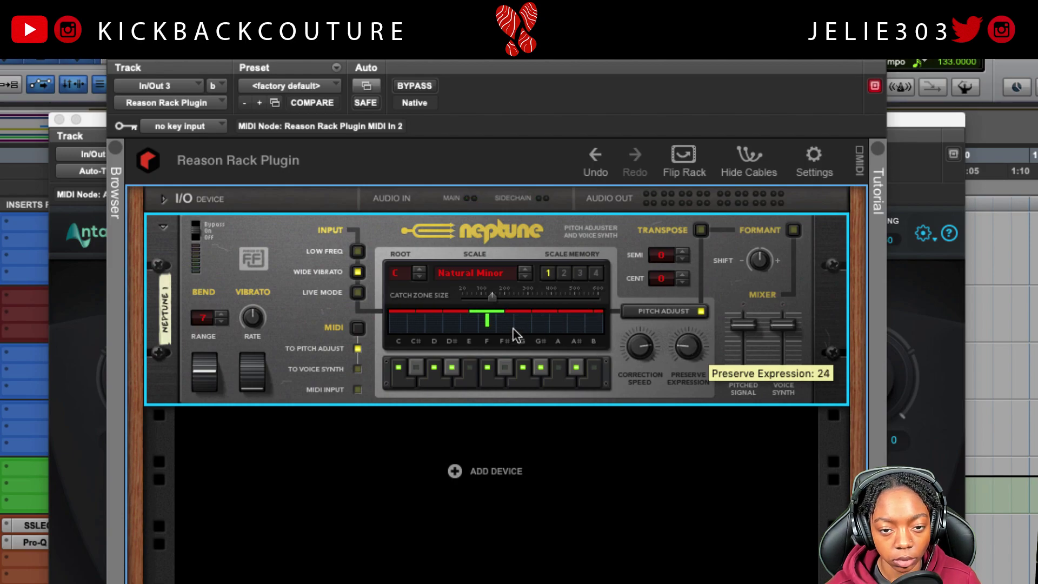
Try Neptune's Catch Zone Size at about 500 cents, at the 600-cent maximum and at the 20-cent minimum
{"action": "mouse_move", "coordinate": [485, 308]}
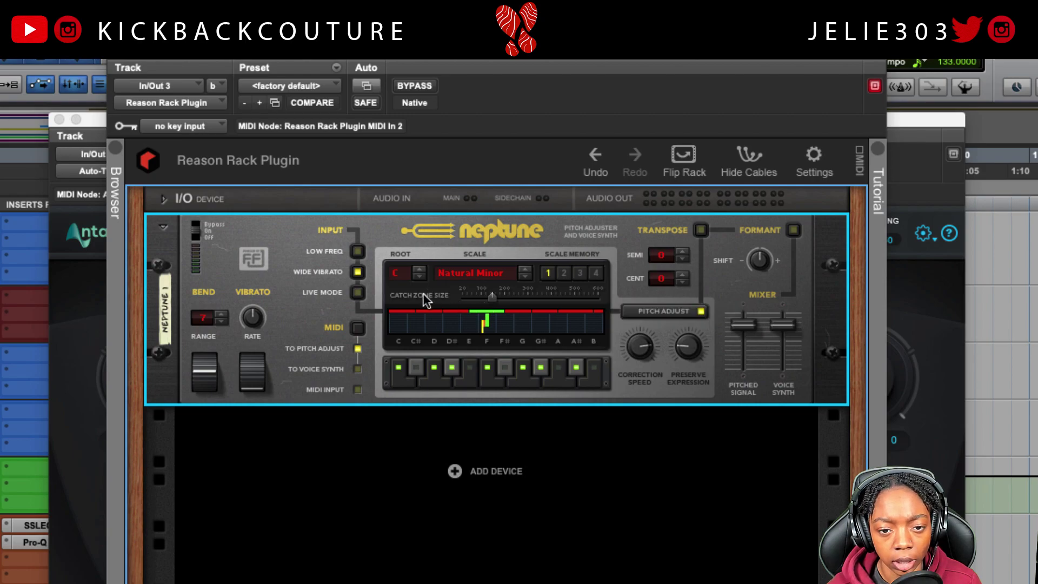
{"action": "left_click_drag", "start_coordinate": [493, 295], "coordinate": [571, 345]}
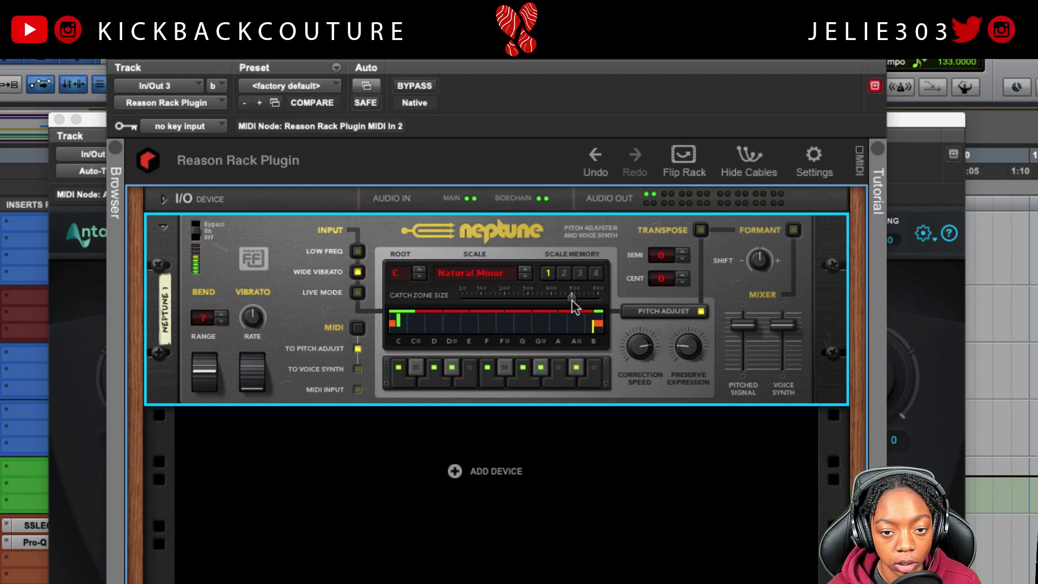
{"action": "mouse_move", "coordinate": [572, 300]}
{"action": "left_click_drag", "start_coordinate": [572, 300], "coordinate": [604, 299]}
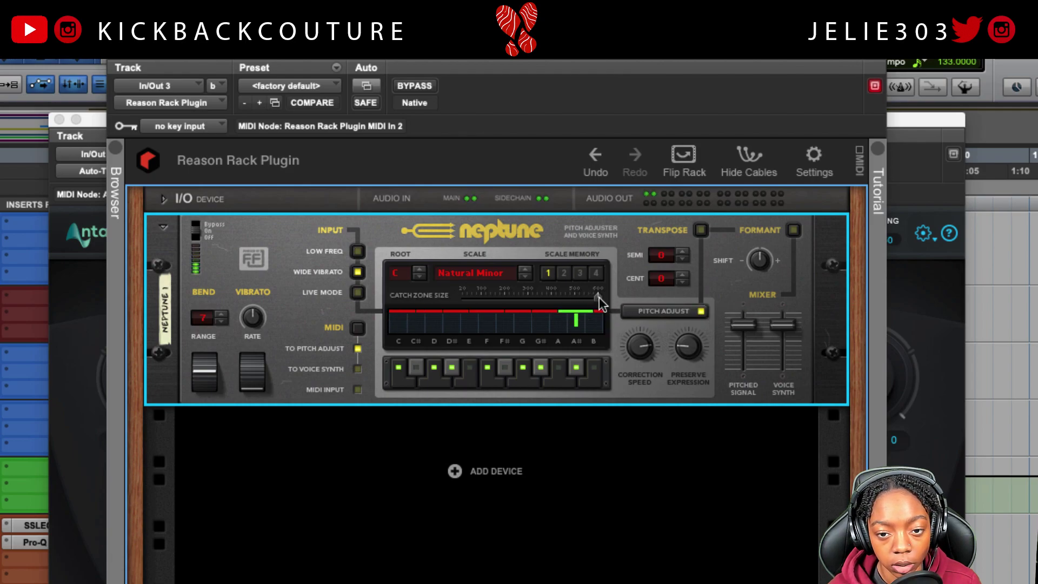
{"action": "left_click_drag", "start_coordinate": [594, 297], "coordinate": [429, 299]}
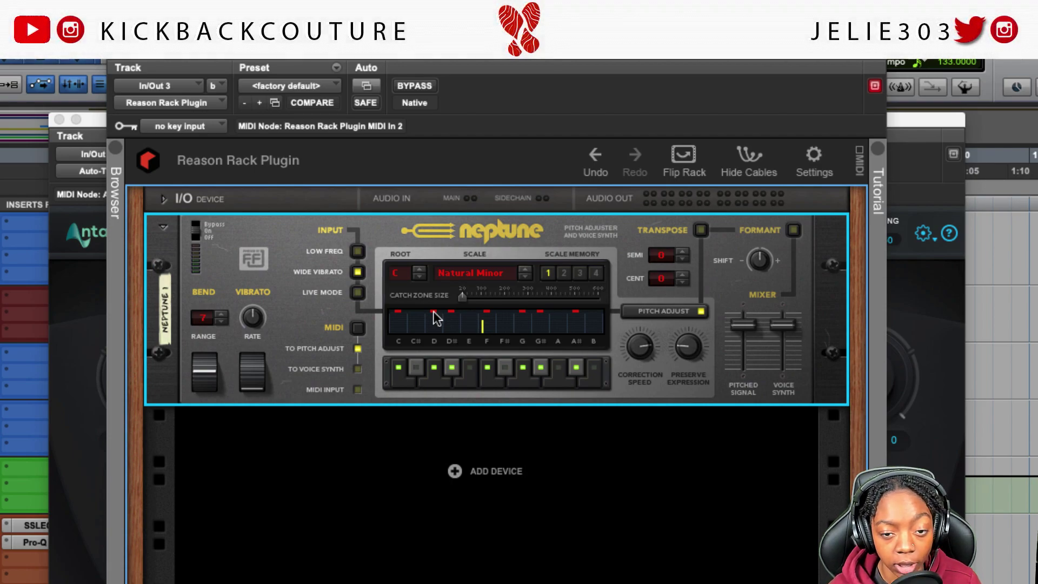
Set Neptune's Catch Zone Size to 99 cents
{"action": "left_click_drag", "start_coordinate": [463, 297], "coordinate": [472, 299]}
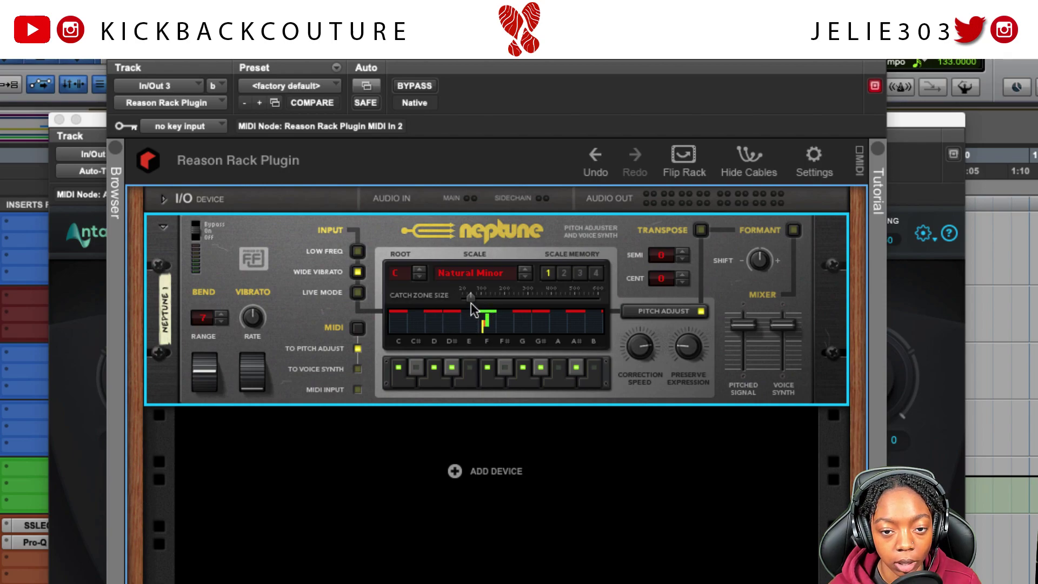
{"action": "left_click_drag", "start_coordinate": [471, 297], "coordinate": [477, 299]}
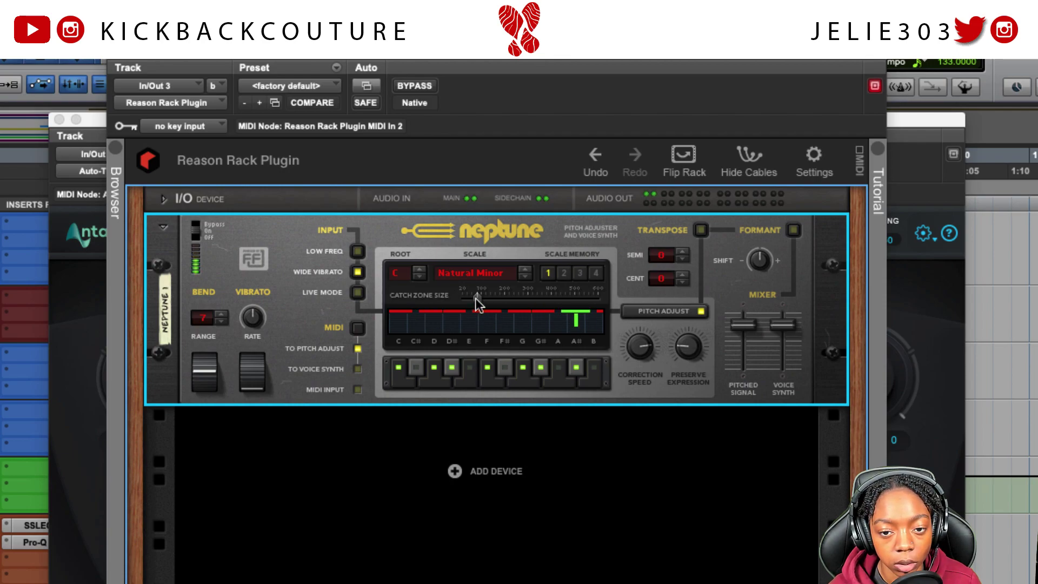
{"action": "mouse_move", "coordinate": [476, 298]}
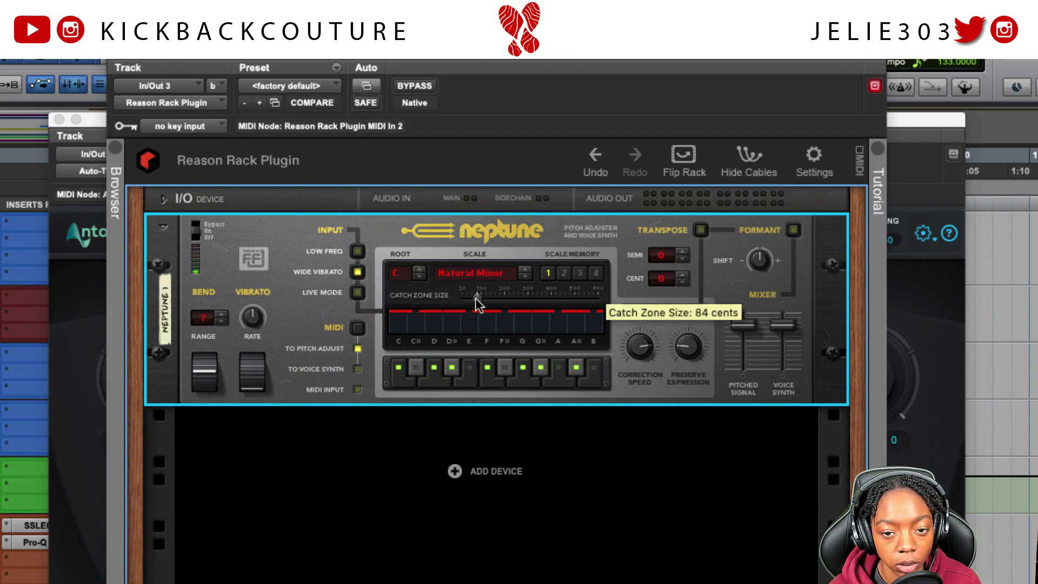
{"action": "left_click_drag", "start_coordinate": [476, 298], "coordinate": [480, 297]}
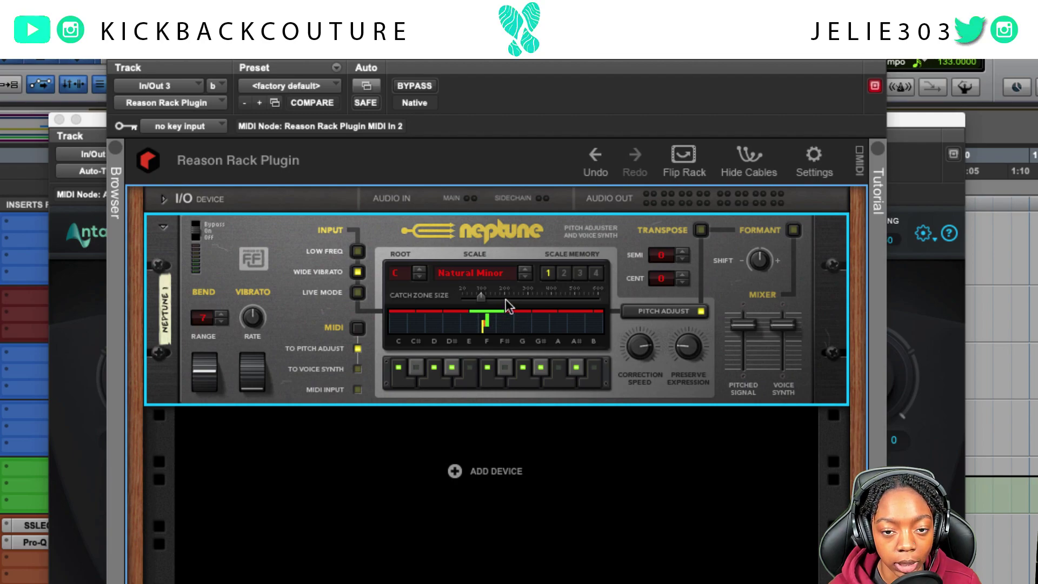
{"action": "mouse_move", "coordinate": [483, 302]}
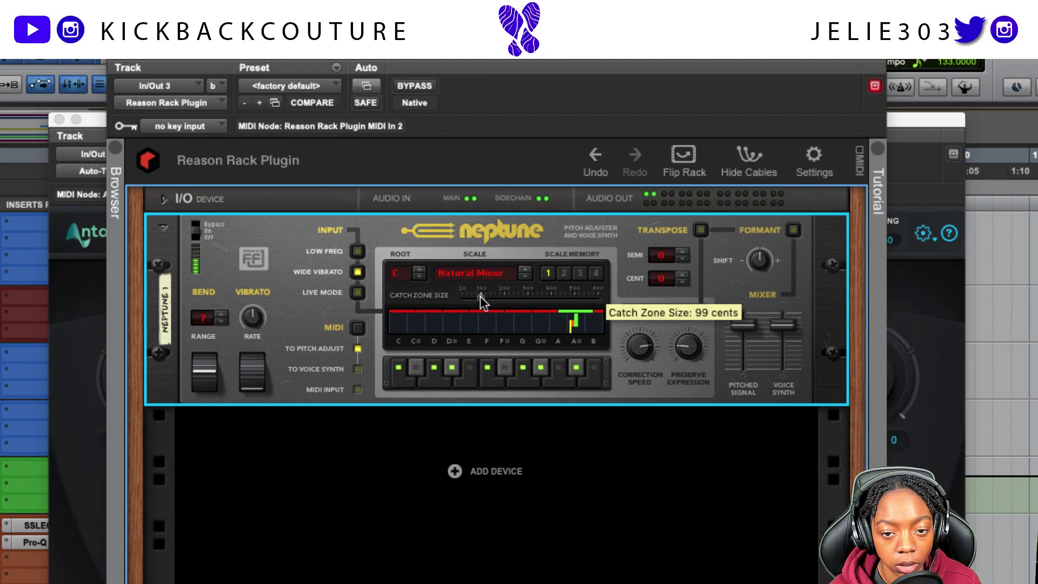
Raise Neptune's Catch Zone Size slightly and set its pitch bend range to 12
{"action": "left_click_drag", "start_coordinate": [483, 302], "coordinate": [490, 302]}
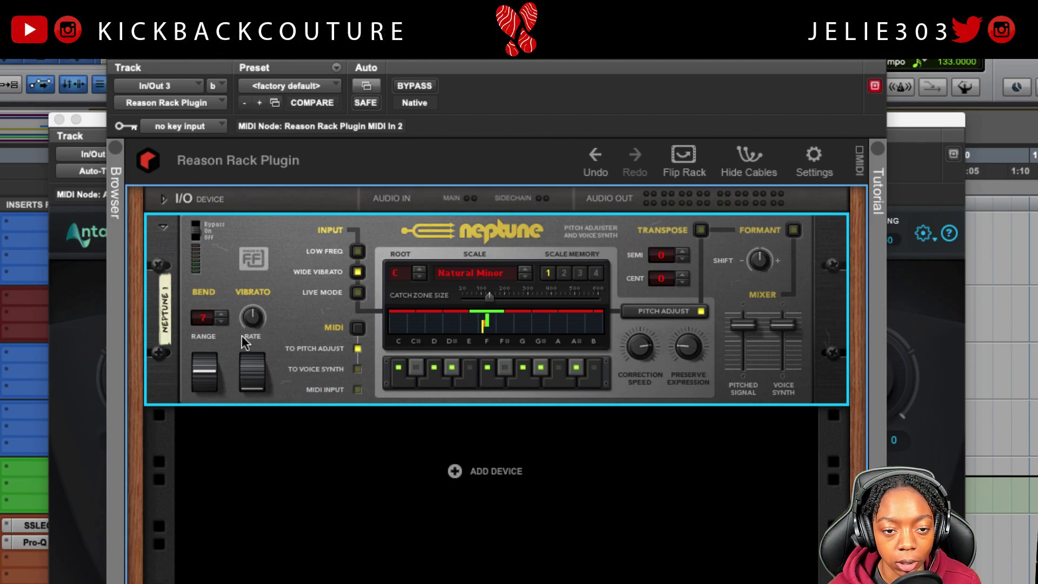
{"action": "left_click", "coordinate": [221, 321]}
{"action": "left_click", "coordinate": [221, 316]}
{"action": "left_click", "coordinate": [221, 316]}
{"action": "left_click", "coordinate": [221, 316]}
{"action": "left_click", "coordinate": [221, 315]}
{"action": "left_click", "coordinate": [221, 316]}
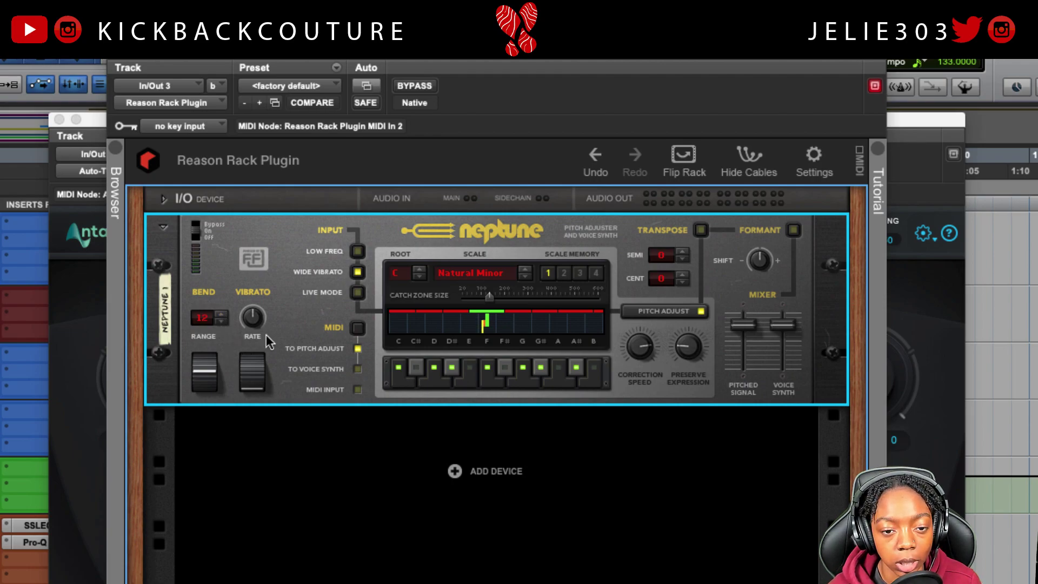
Try Neptune's vibrato wheel at a raised setting during playback, and return it to zero
{"action": "left_click_drag", "start_coordinate": [259, 376], "coordinate": [261, 420]}
{"action": "mouse_move", "coordinate": [256, 373]}
{"action": "left_mouse_down"}
{"action": "mouse_move", "coordinate": [265, 326]}
{"action": "mouse_move", "coordinate": [260, 390]}
{"action": "left_mouse_up"}
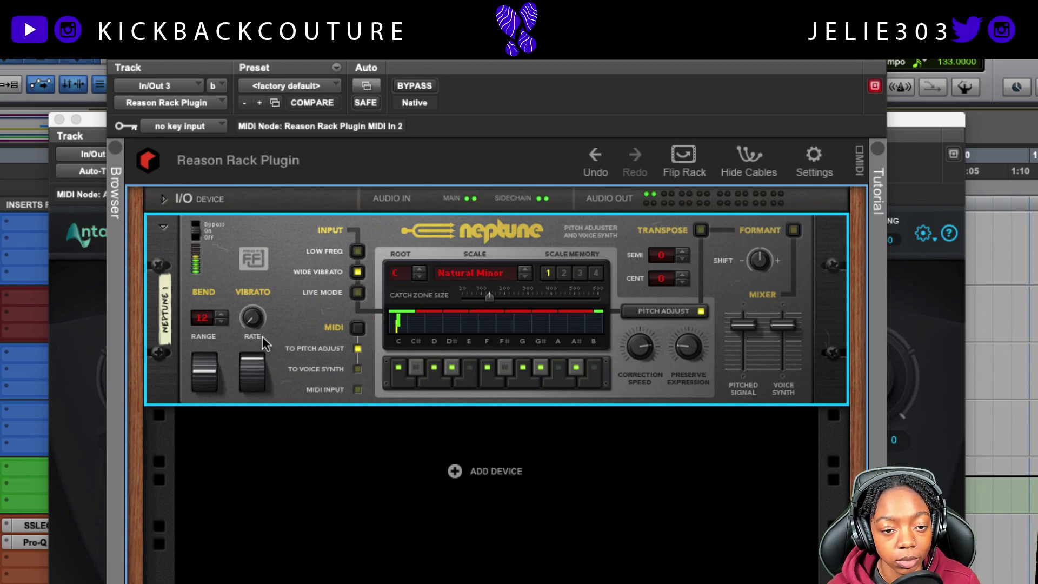
{"action": "left_click_drag", "start_coordinate": [258, 361], "coordinate": [263, 430]}
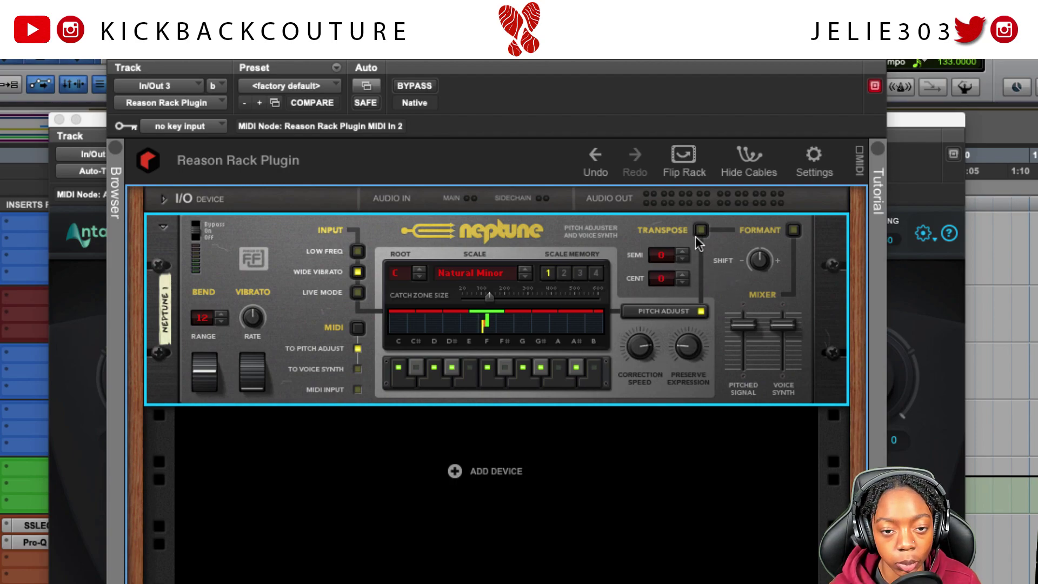
Switch on Live Mode in Neptune's input section
{"action": "left_click", "coordinate": [358, 293]}
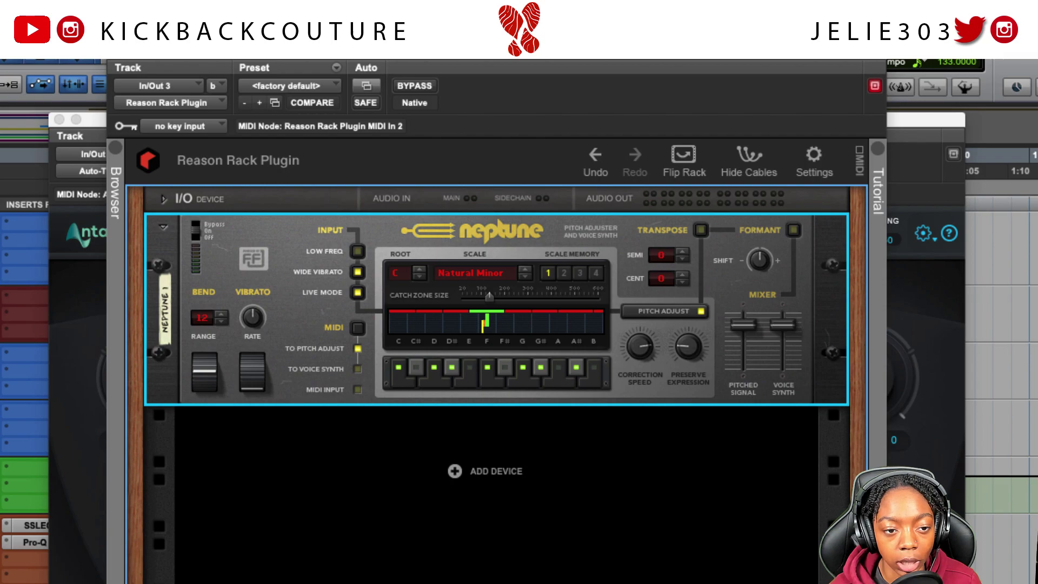
{"action": "mouse_move", "coordinate": [459, 300]}
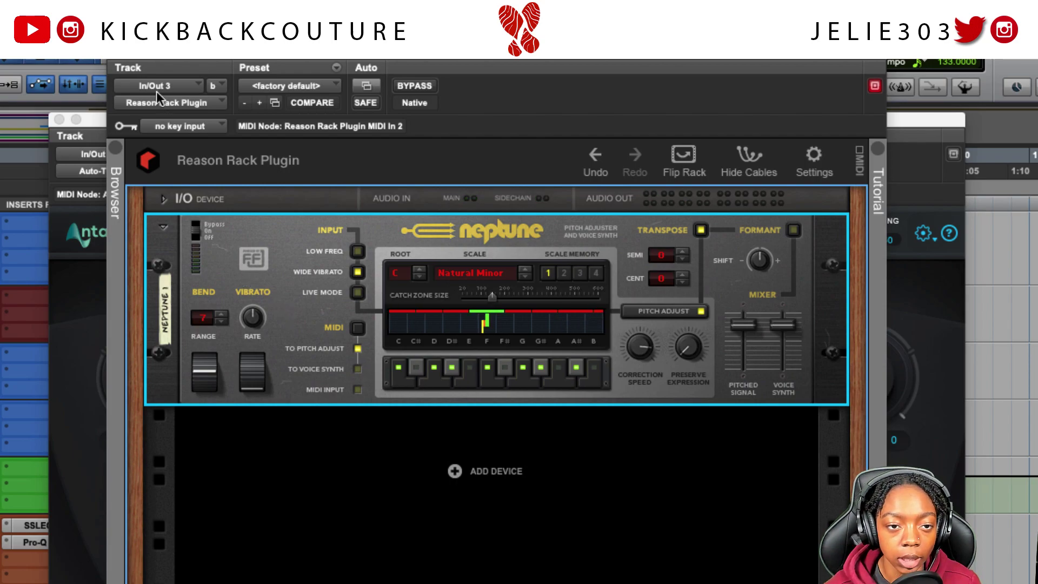
Close the Reason Rack window and review the key and scale choices in Auto-Tune Pro, keeping C Minor
{"action": "left_click", "coordinate": [116, 54]}
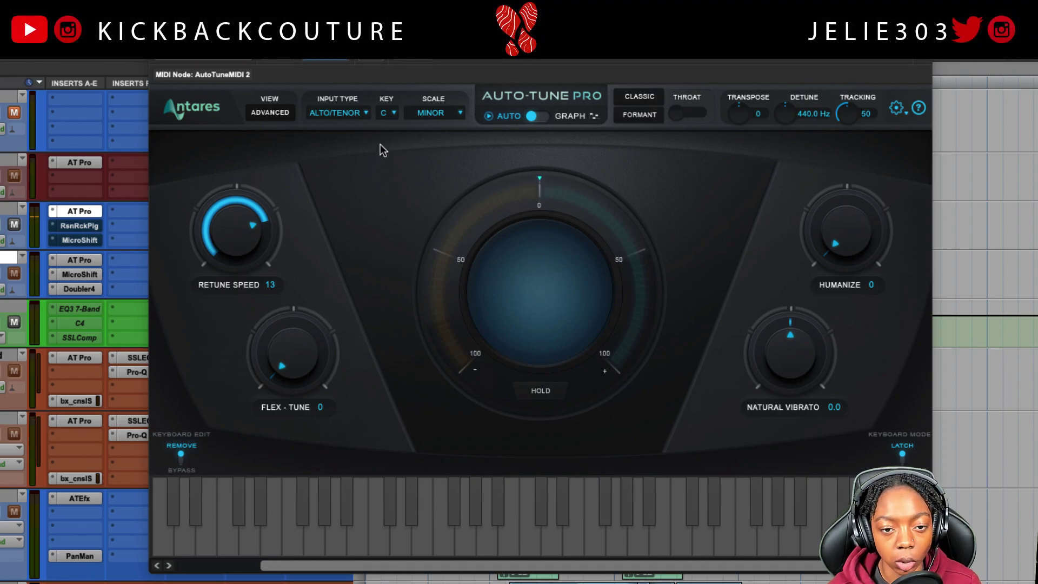
{"action": "left_click", "coordinate": [387, 113]}
{"action": "left_click", "coordinate": [369, 131]}
{"action": "left_click", "coordinate": [429, 113]}
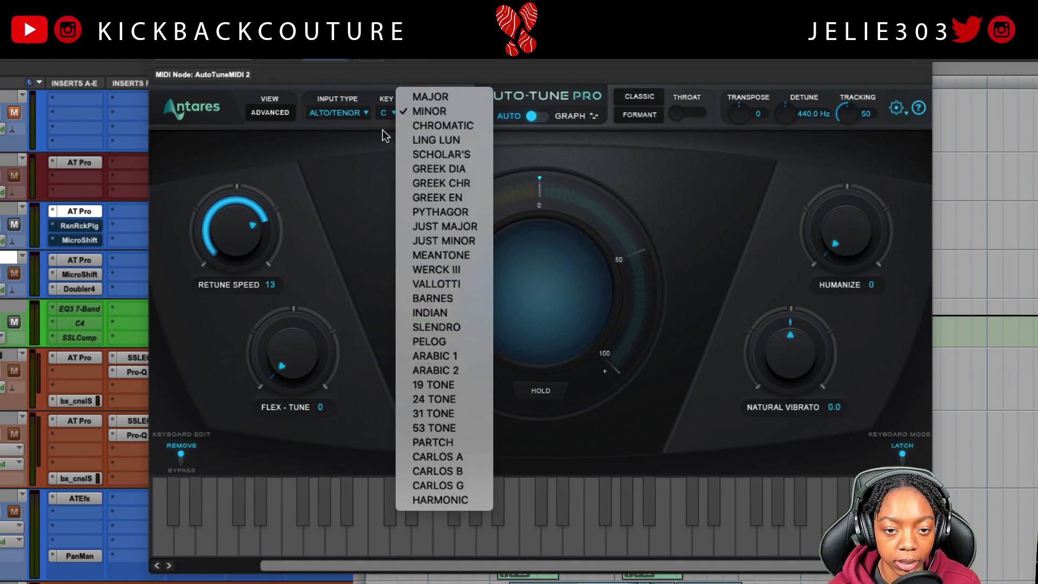
{"action": "left_click", "coordinate": [365, 140]}
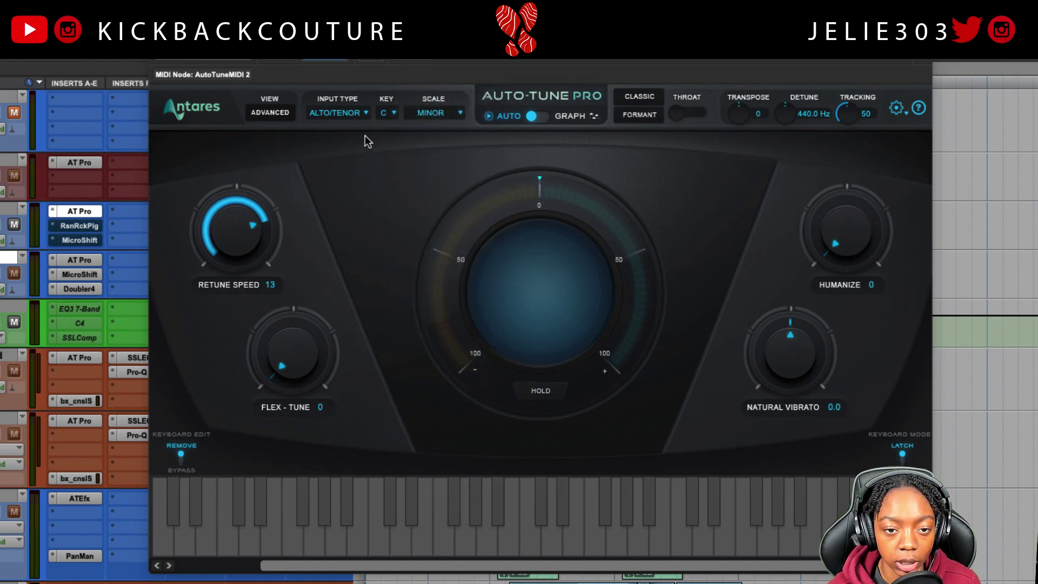
Reopen Neptune from the vocal track's inserts and review its available scales, keeping Natural Minor
{"action": "left_click", "coordinate": [79, 227]}
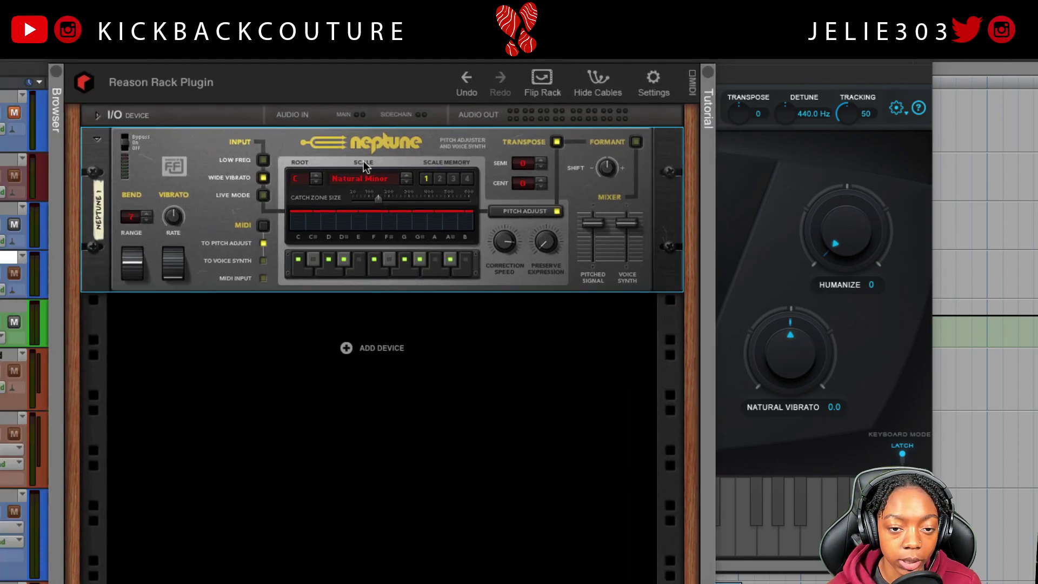
{"action": "left_click", "coordinate": [361, 180]}
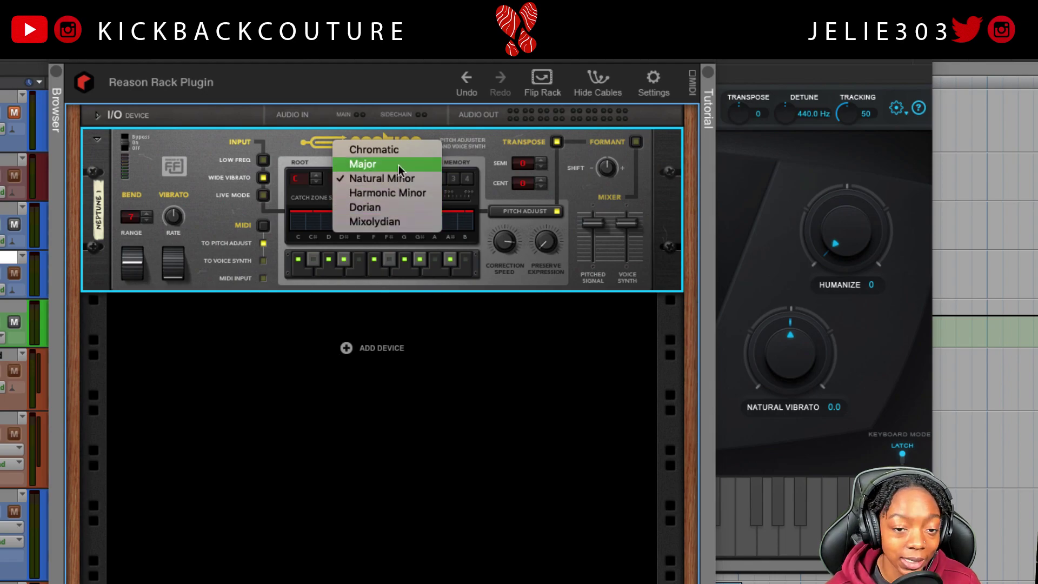
{"action": "key", "text": "Escape"}
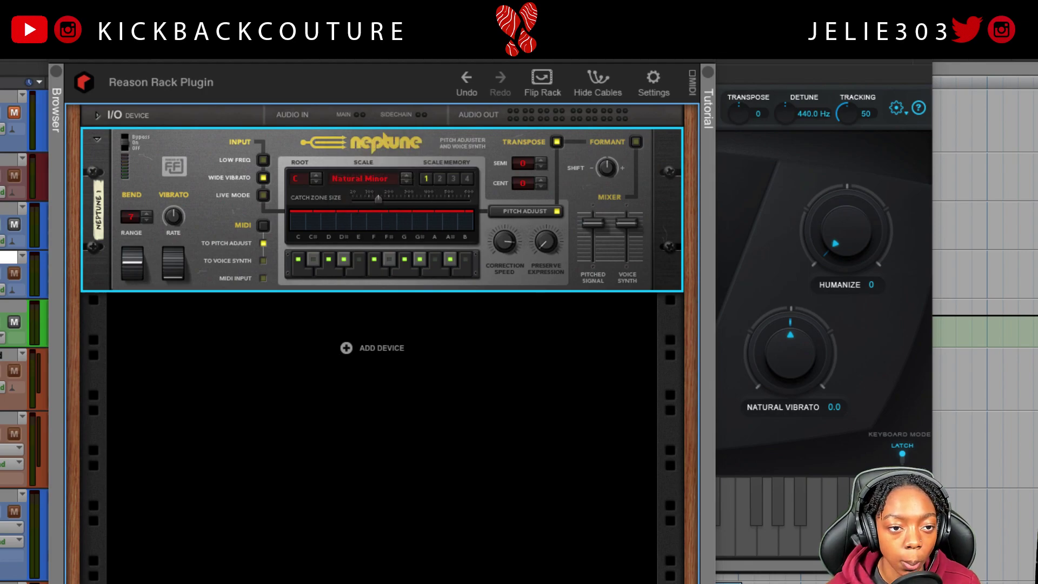
Close Neptune and compare its scales with Auto-Tune Pro's longer scale list, keeping Minor
{"action": "key", "text": "ctrl+w"}
{"action": "left_click", "coordinate": [441, 113]}
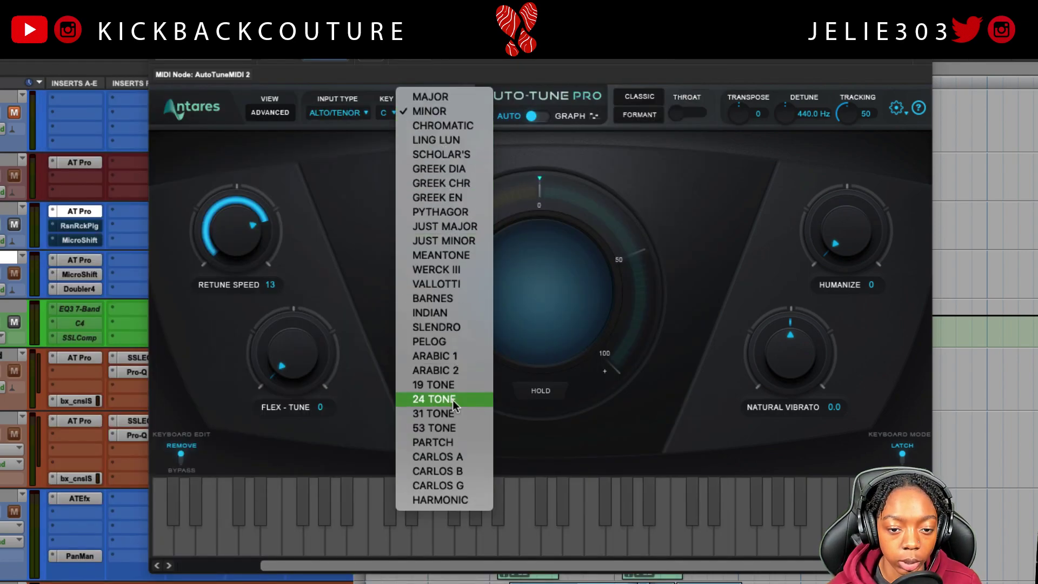
{"action": "left_click", "coordinate": [392, 150]}
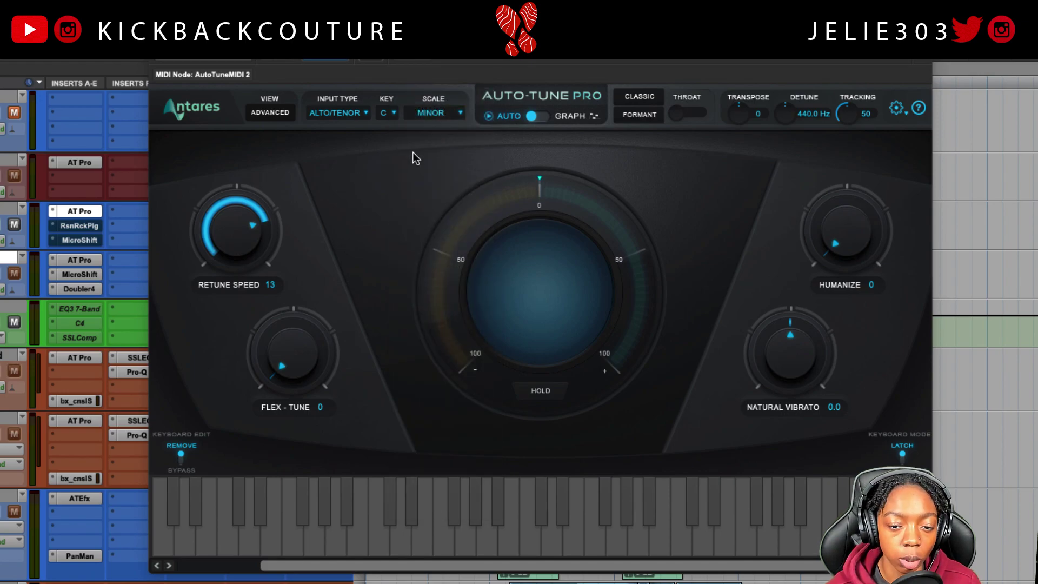
Show Auto-Tune Pro's advanced view and compare its scale note controls with Neptune's note keyboard
{"action": "left_click", "coordinate": [270, 112]}
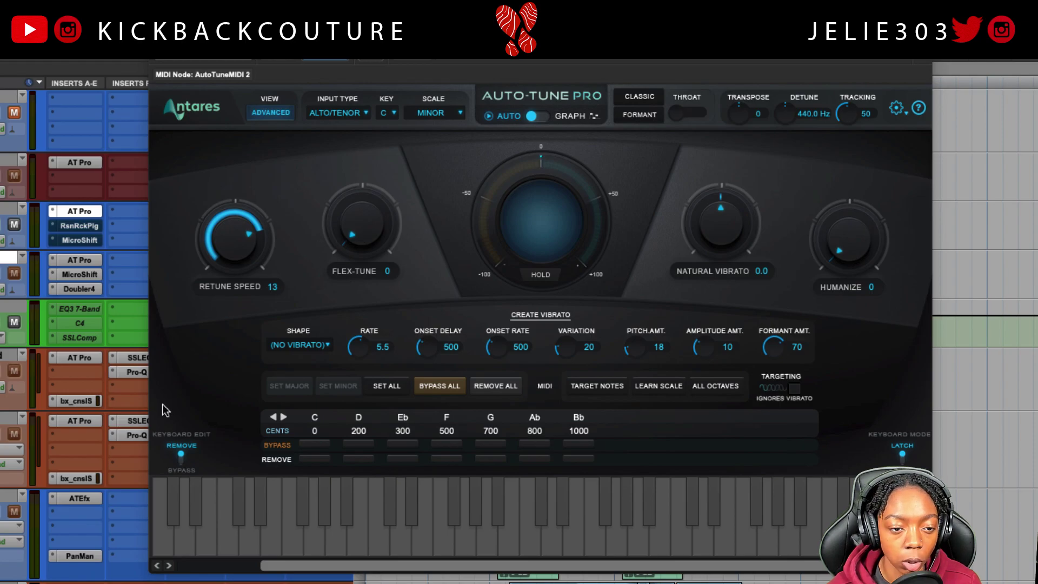
{"action": "left_click", "coordinate": [88, 227]}
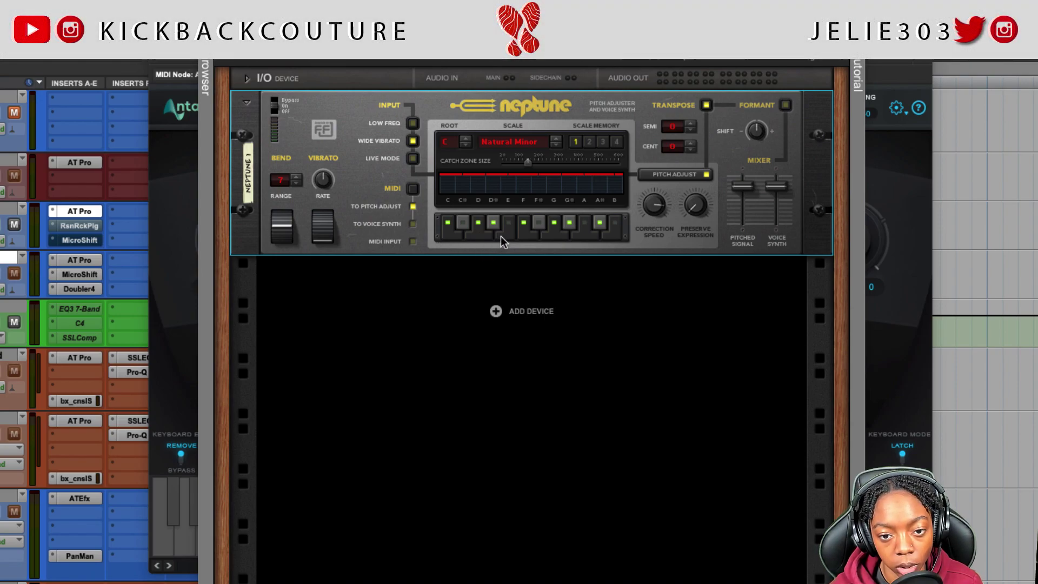
{"action": "key", "text": "ctrl+w"}
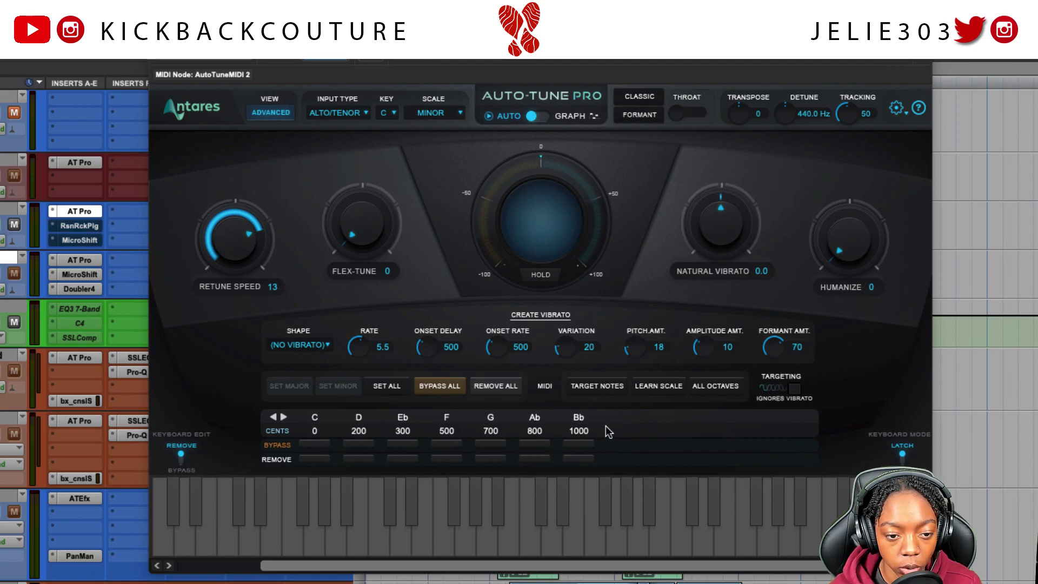
{"action": "left_click", "coordinate": [429, 113]}
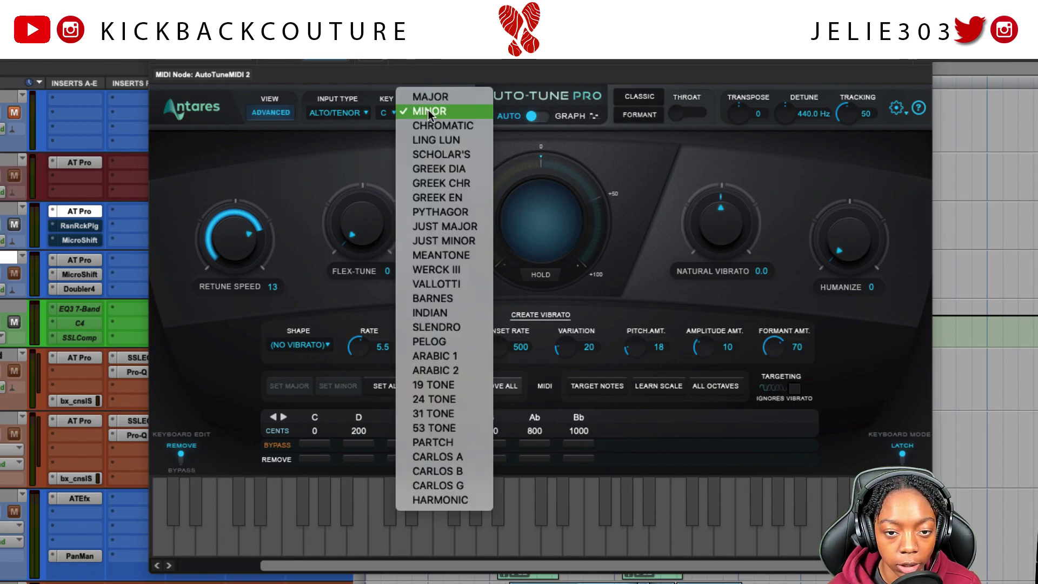
{"action": "left_click", "coordinate": [377, 142]}
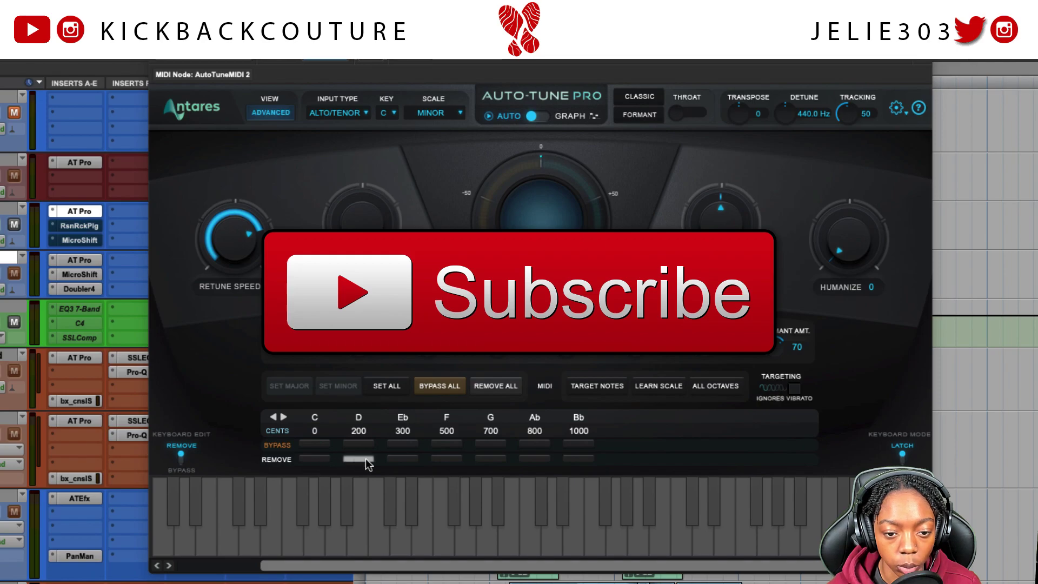
Try the Chromatic scale in Auto-Tune Pro, and set the scale back to Minor
{"action": "left_click", "coordinate": [447, 113]}
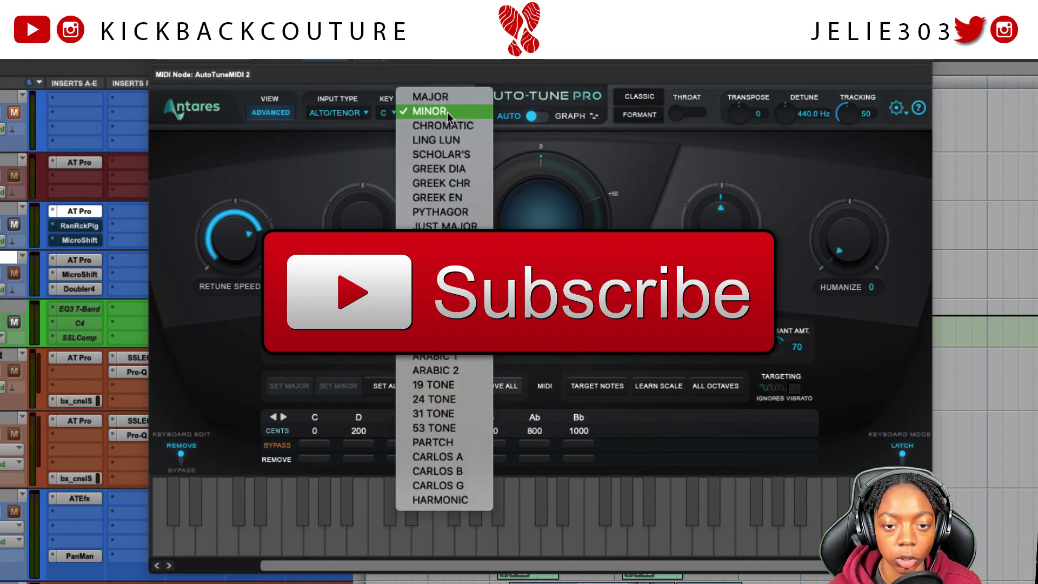
{"action": "left_click", "coordinate": [456, 124]}
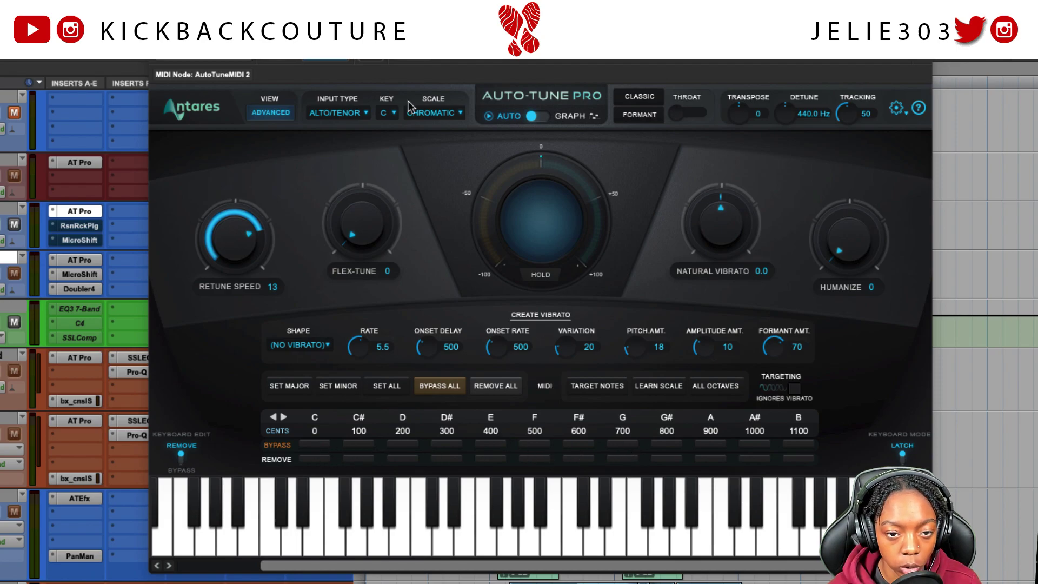
{"action": "left_click", "coordinate": [449, 112]}
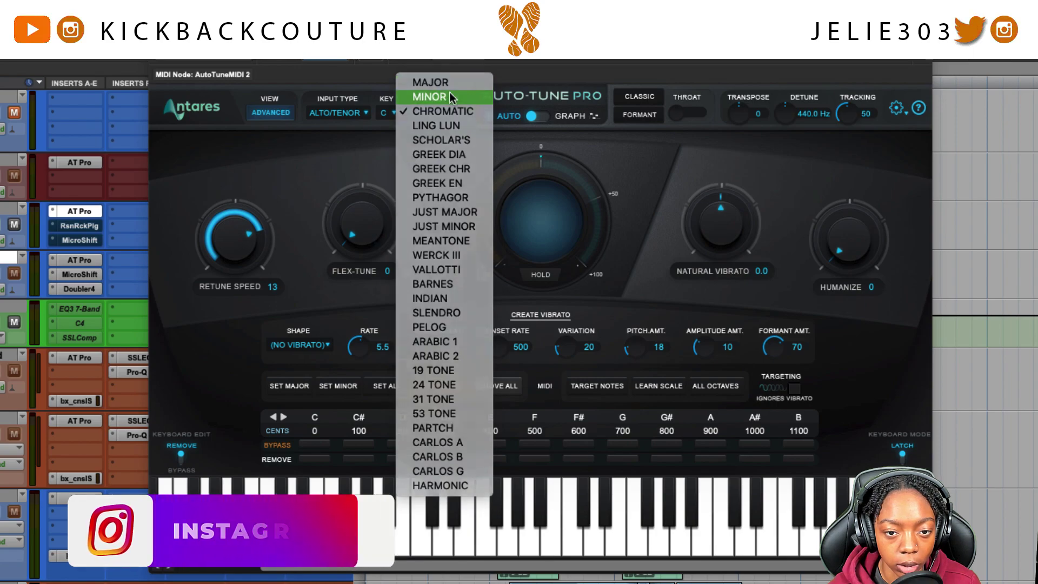
{"action": "left_click", "coordinate": [449, 97]}
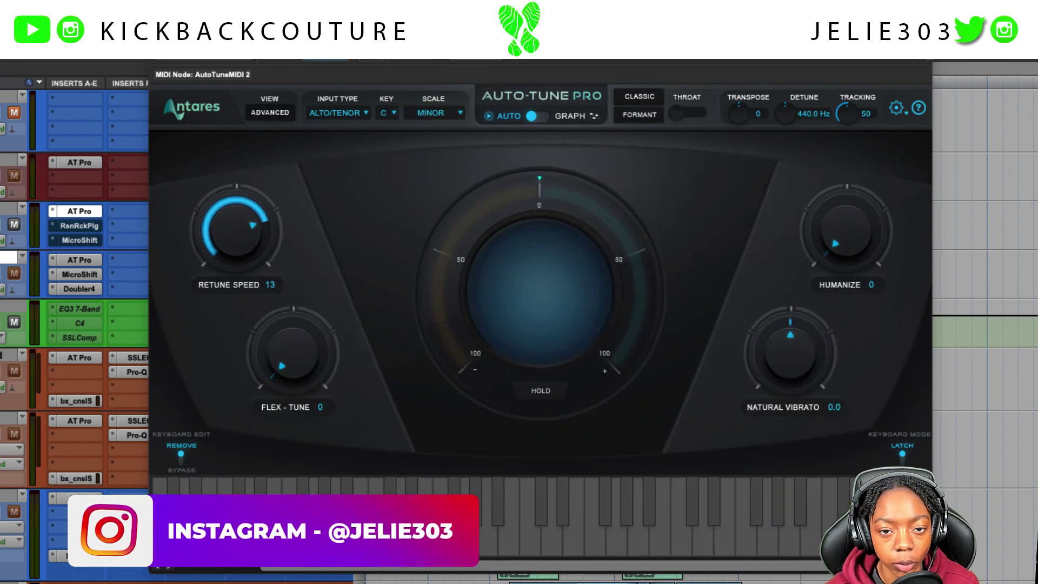
Move the Auto-Tune Pro window slightly, inspect its Graph mode, and return to Auto mode
{"action": "left_click_drag", "start_coordinate": [498, 62], "coordinate": [492, 78]}
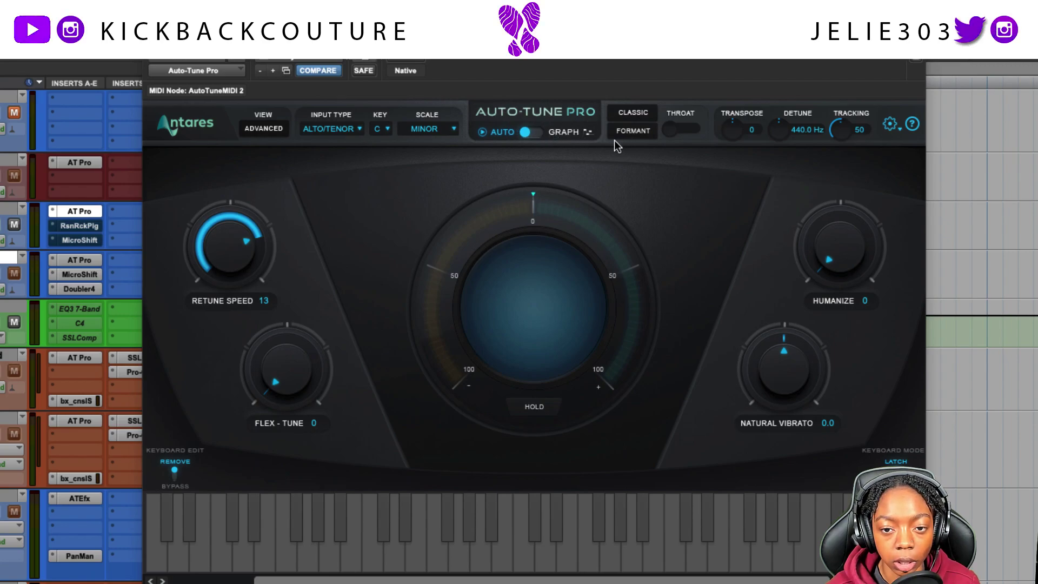
{"action": "left_click", "coordinate": [549, 135]}
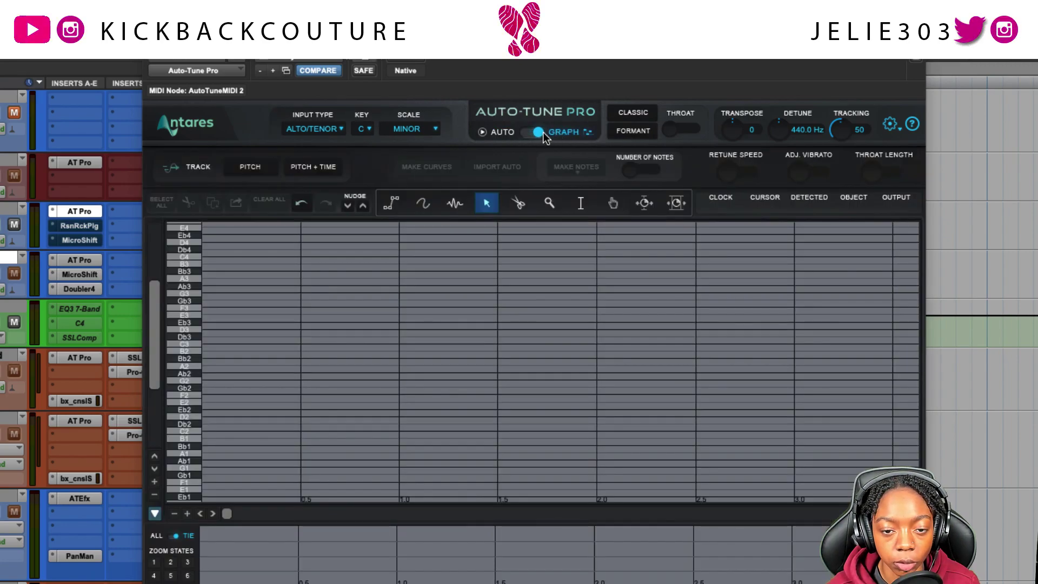
{"action": "left_click", "coordinate": [543, 135]}
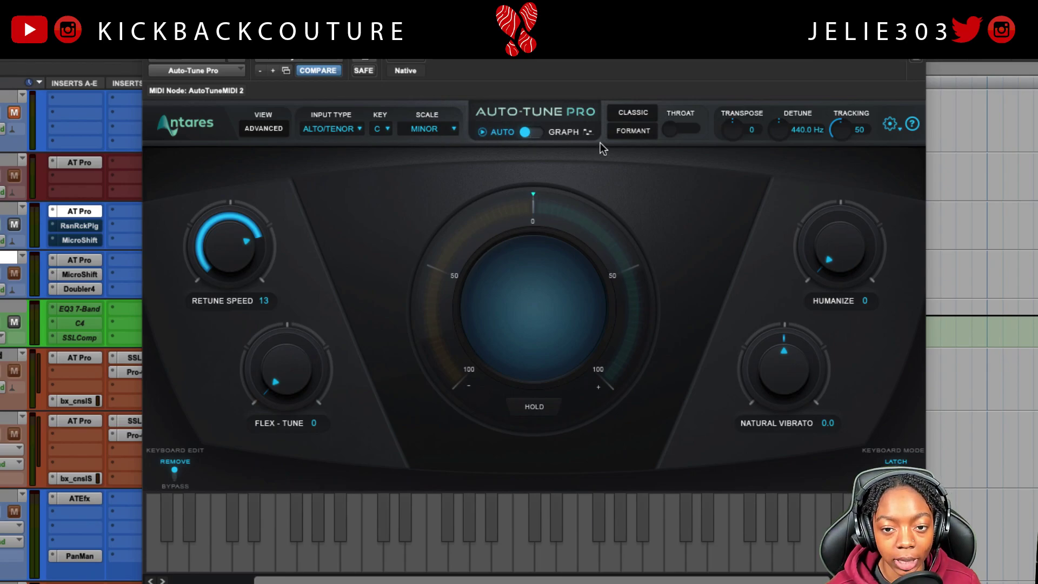
Switch on Formant in Auto-Tune Pro, try the Throat control during playback, and switch Formant off
{"action": "left_click", "coordinate": [631, 132]}
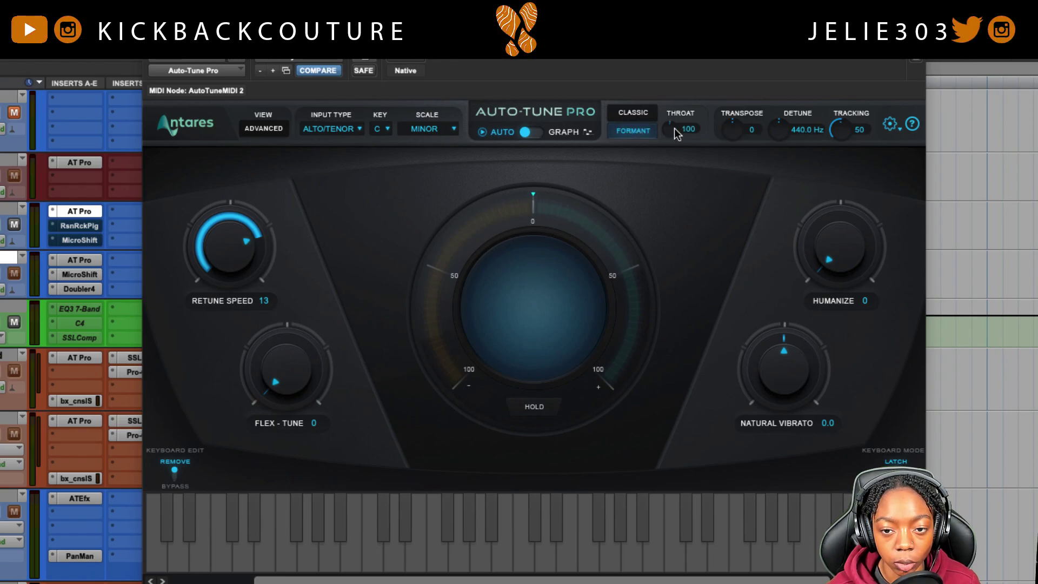
{"action": "mouse_move", "coordinate": [671, 134]}
{"action": "left_mouse_down"}
{"action": "mouse_move", "coordinate": [672, 161]}
{"action": "mouse_move", "coordinate": [674, 112]}
{"action": "mouse_move", "coordinate": [673, 138]}
{"action": "mouse_move", "coordinate": [672, 126]}
{"action": "mouse_move", "coordinate": [665, 134]}
{"action": "left_mouse_up"}
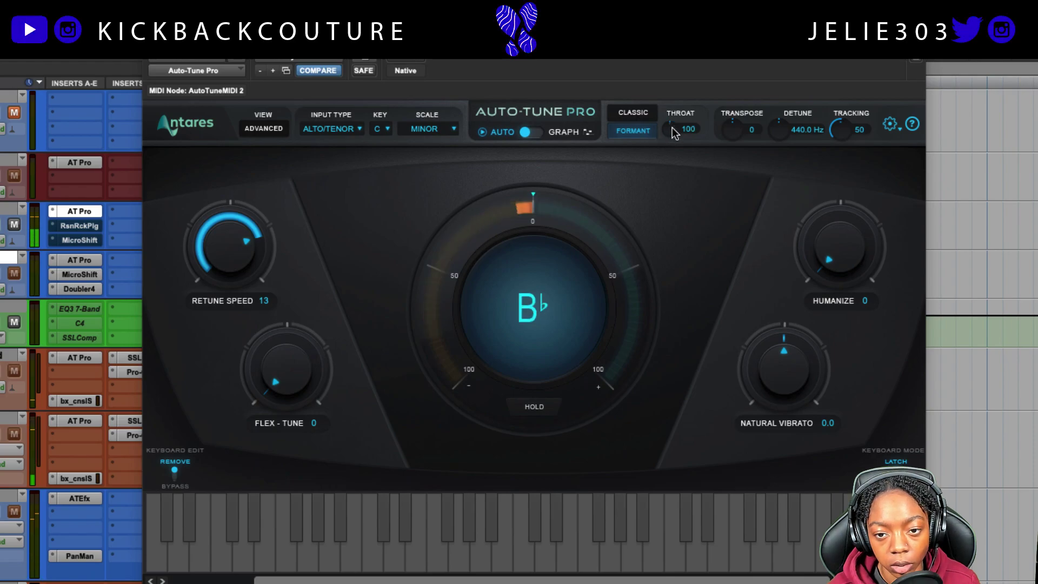
{"action": "left_click", "coordinate": [640, 131]}
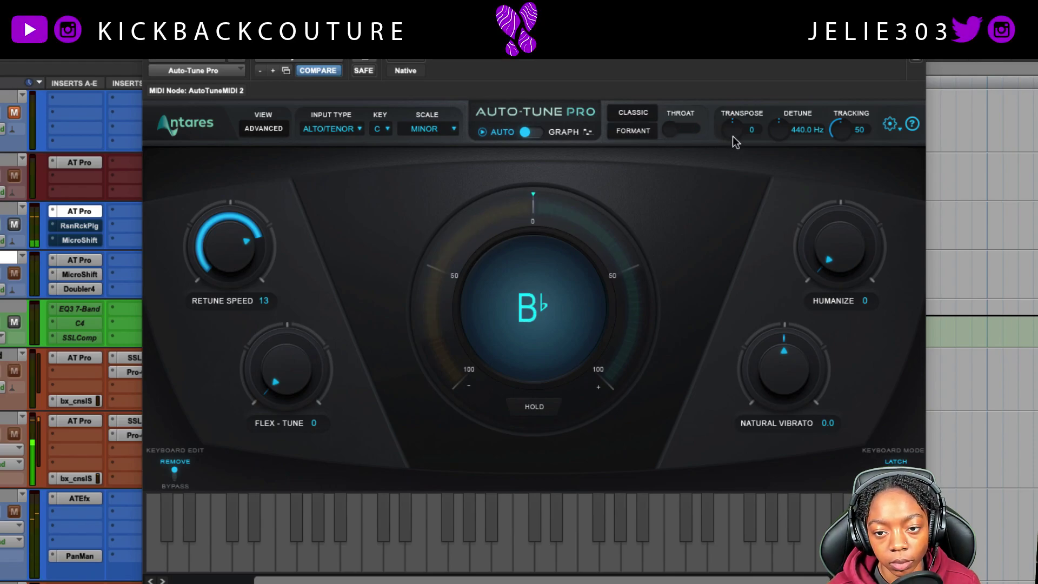
Try Auto-Tune Pro's Transpose at -4 and at 3 during playback, and return it to 0
{"action": "left_click_drag", "start_coordinate": [732, 131], "coordinate": [732, 149]}
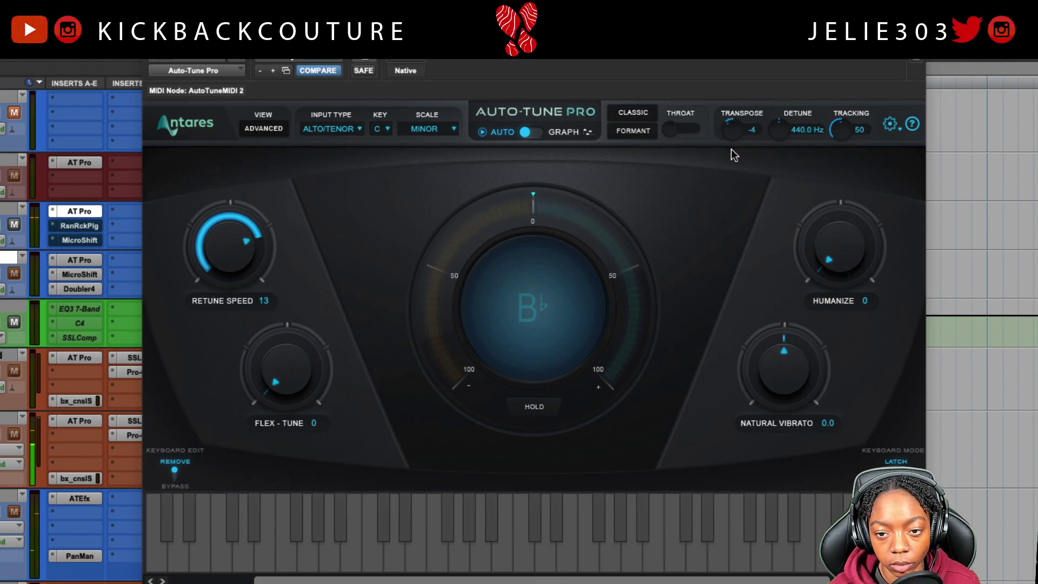
{"action": "left_click_drag", "start_coordinate": [732, 156], "coordinate": [725, 100]}
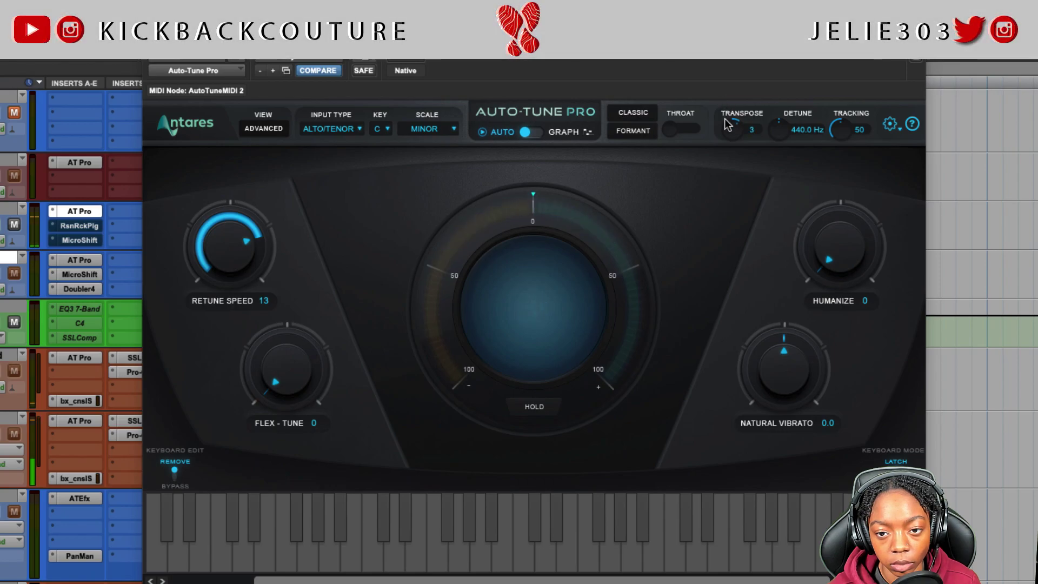
{"action": "left_click_drag", "start_coordinate": [731, 130], "coordinate": [725, 151]}
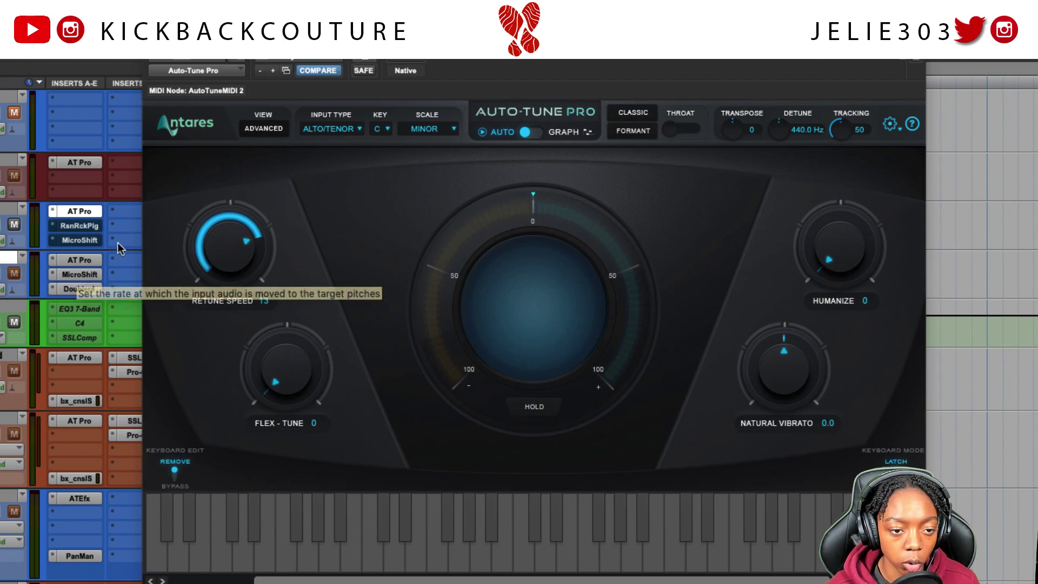
Reopen Neptune, place Auto-Tune Pro's window beside it, and set Auto-Tune's Retune Speed to 0
{"action": "left_click", "coordinate": [81, 226]}
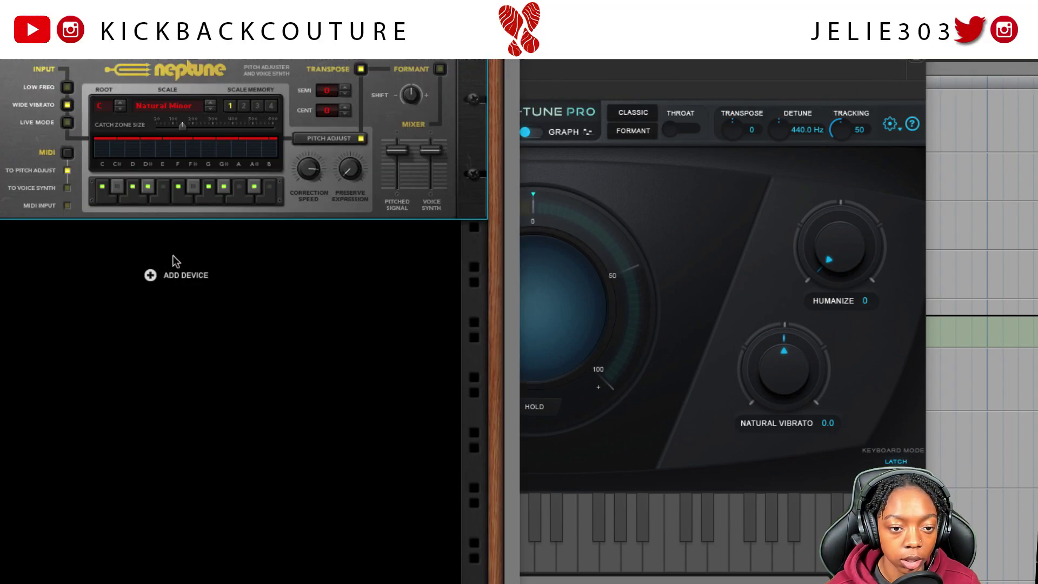
{"action": "left_click_drag", "start_coordinate": [341, 52], "coordinate": [552, 51]}
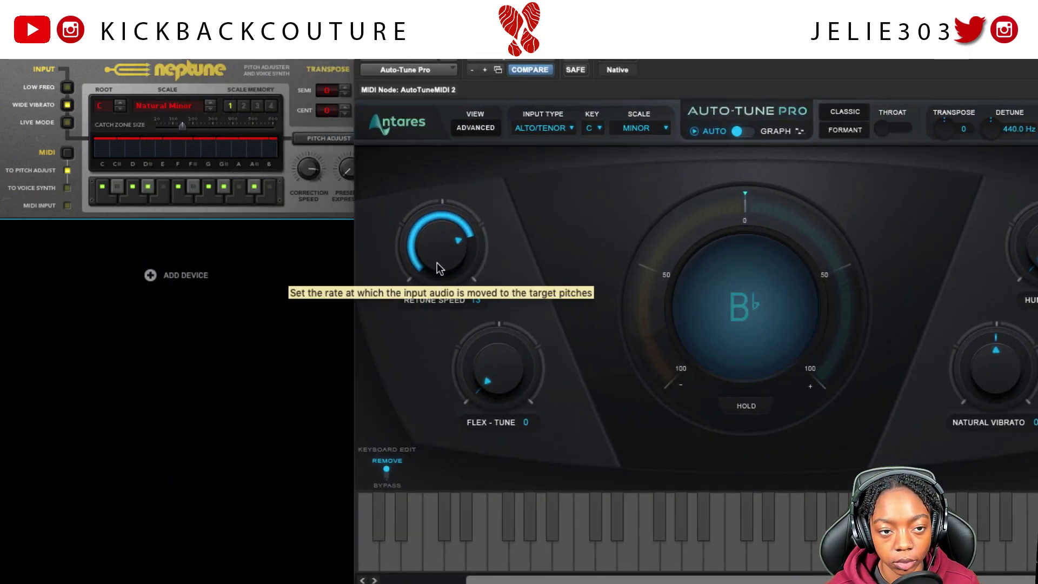
{"action": "left_click_drag", "start_coordinate": [436, 257], "coordinate": [455, 201]}
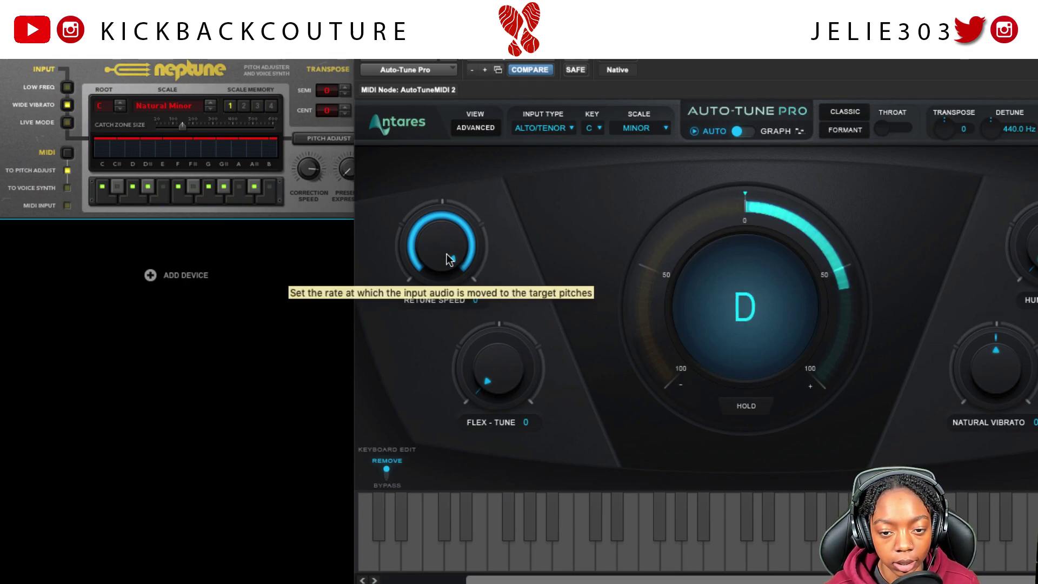
Try Auto-Tune Pro's Retune Speed at 20 during playback, set it to 7, and move the window partly over Neptune
{"action": "left_click_drag", "start_coordinate": [448, 254], "coordinate": [443, 301]}
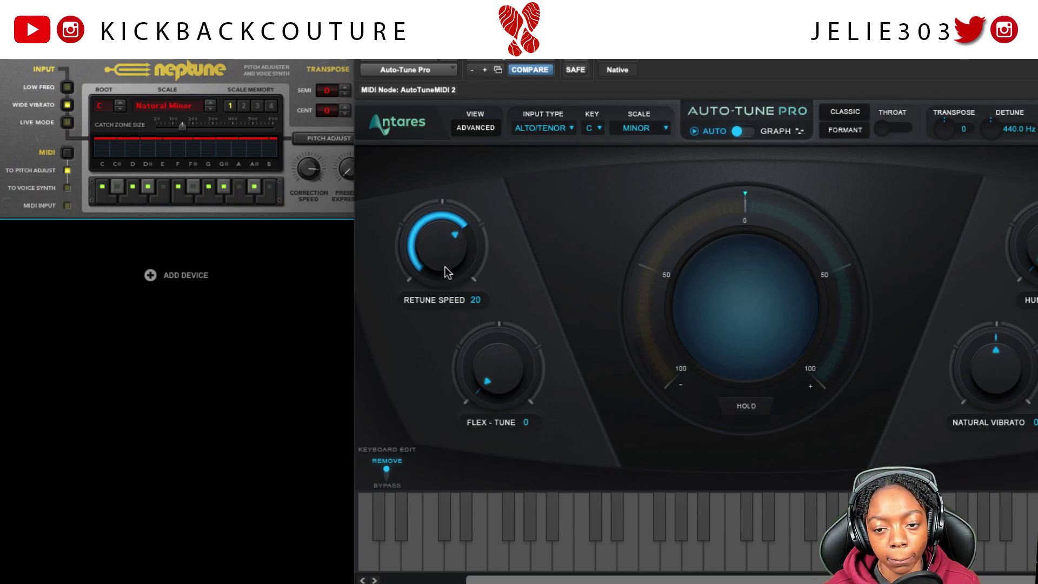
{"action": "left_click_drag", "start_coordinate": [445, 267], "coordinate": [445, 247]}
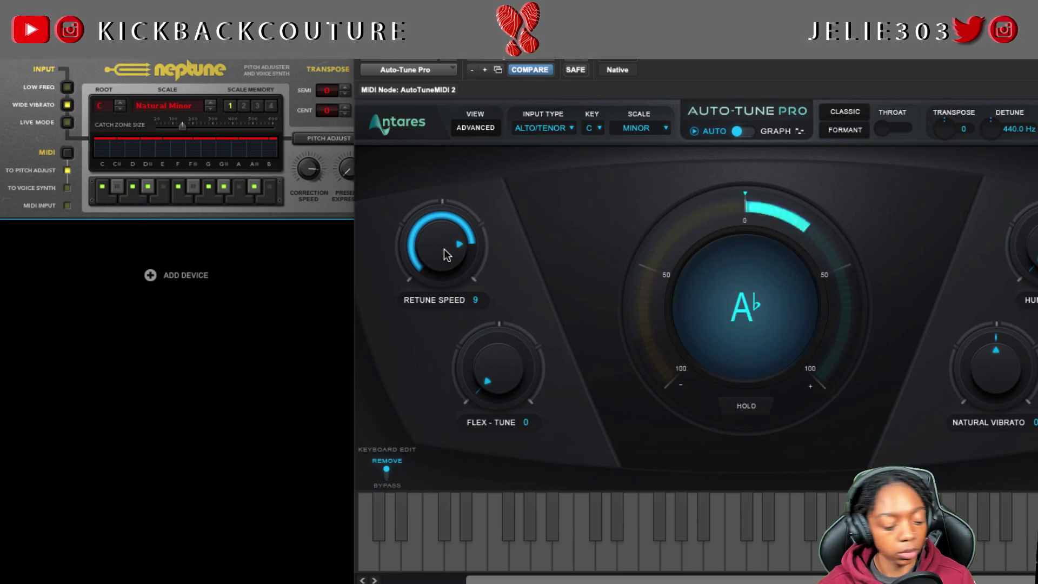
{"action": "left_click_drag", "start_coordinate": [443, 249], "coordinate": [448, 246]}
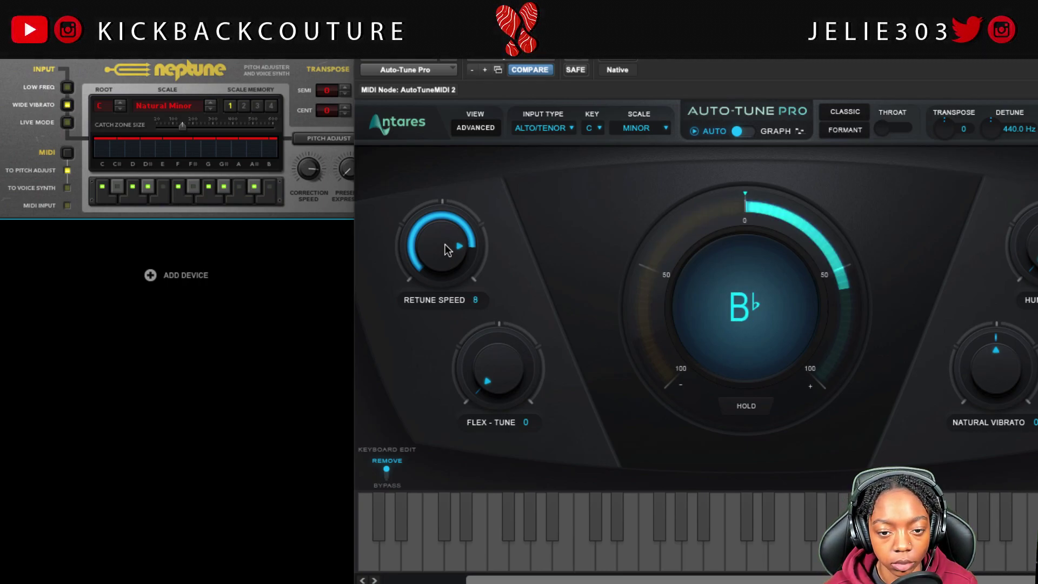
{"action": "left_click_drag", "start_coordinate": [648, 51], "coordinate": [508, 43]}
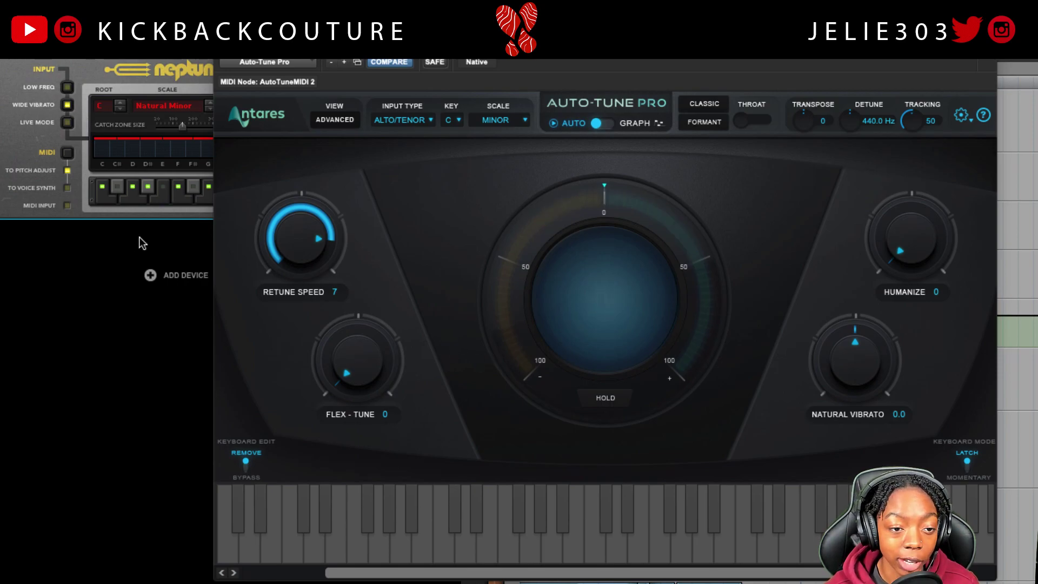
{"action": "mouse_move", "coordinate": [433, 52]}
{"action": "left_mouse_down"}
{"action": "mouse_move", "coordinate": [550, 62]}
{"action": "mouse_move", "coordinate": [436, 52]}
{"action": "left_mouse_up"}
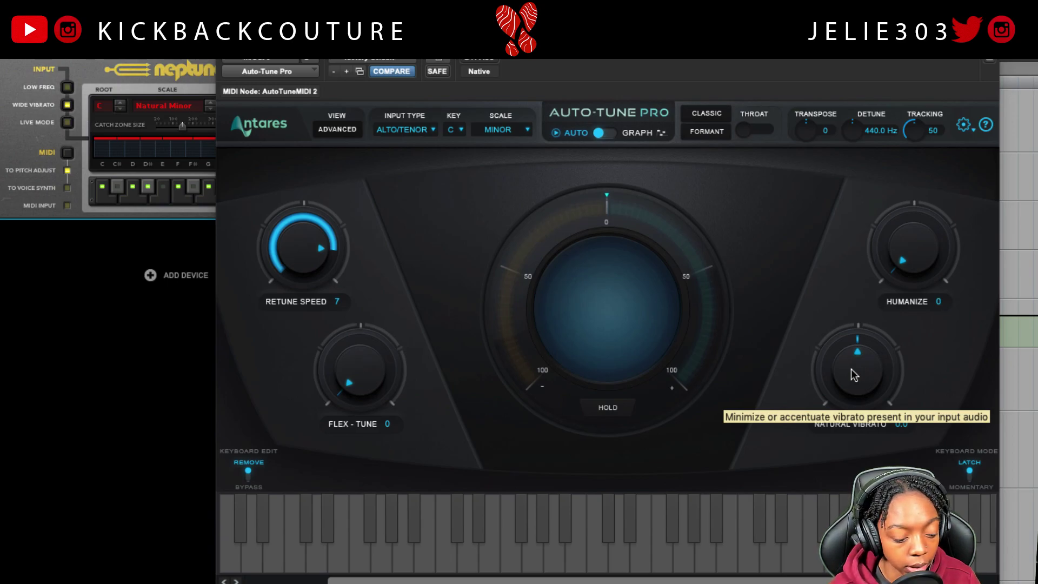
Try Auto-Tune Pro's Natural Vibrato at 9.2 and -5.9 during playback, and return it to 0.0
{"action": "left_click_drag", "start_coordinate": [853, 375], "coordinate": [866, 327]}
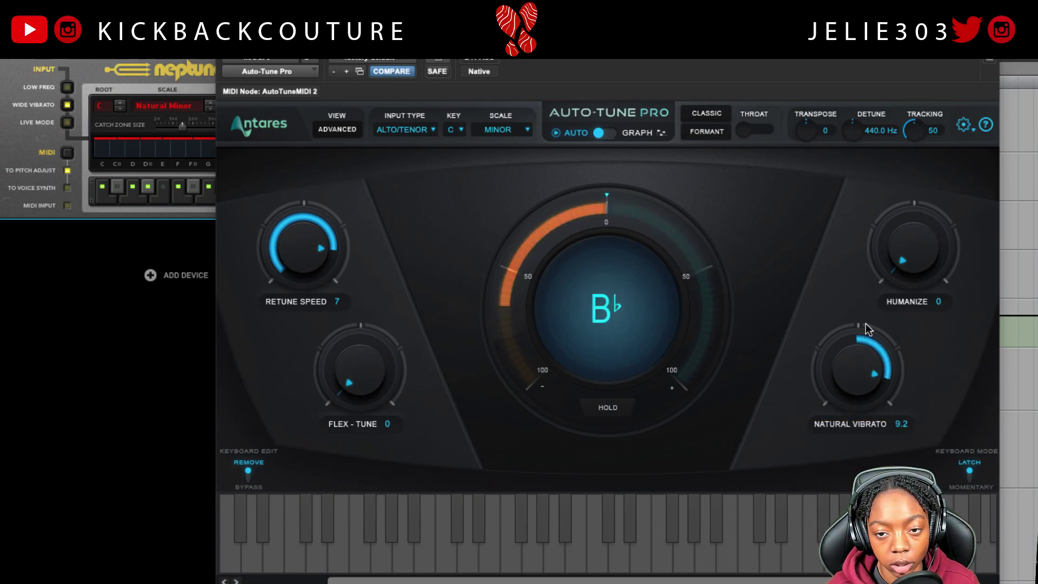
{"action": "left_click_drag", "start_coordinate": [869, 329], "coordinate": [855, 417]}
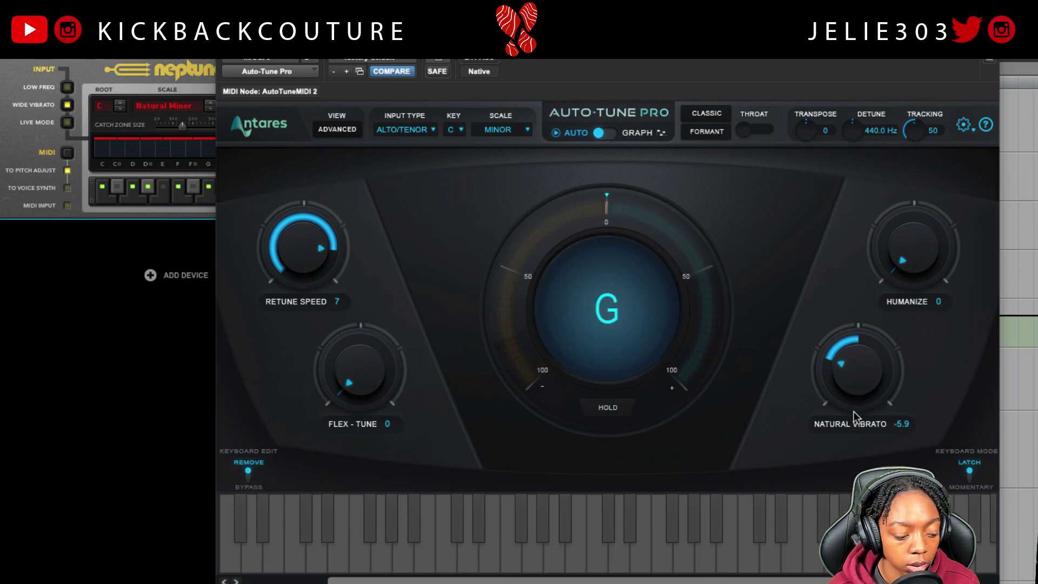
{"action": "left_click_drag", "start_coordinate": [857, 401], "coordinate": [858, 377]}
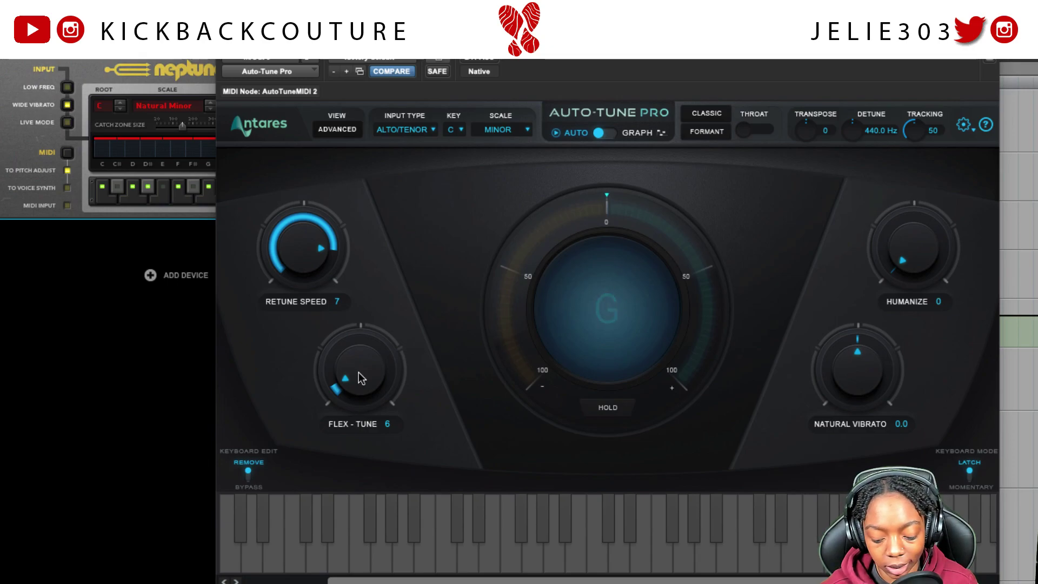
Try Auto-Tune Pro's Flex-Tune at 74 and 60, and return it to 0
{"action": "left_click_drag", "start_coordinate": [361, 378], "coordinate": [404, 309]}
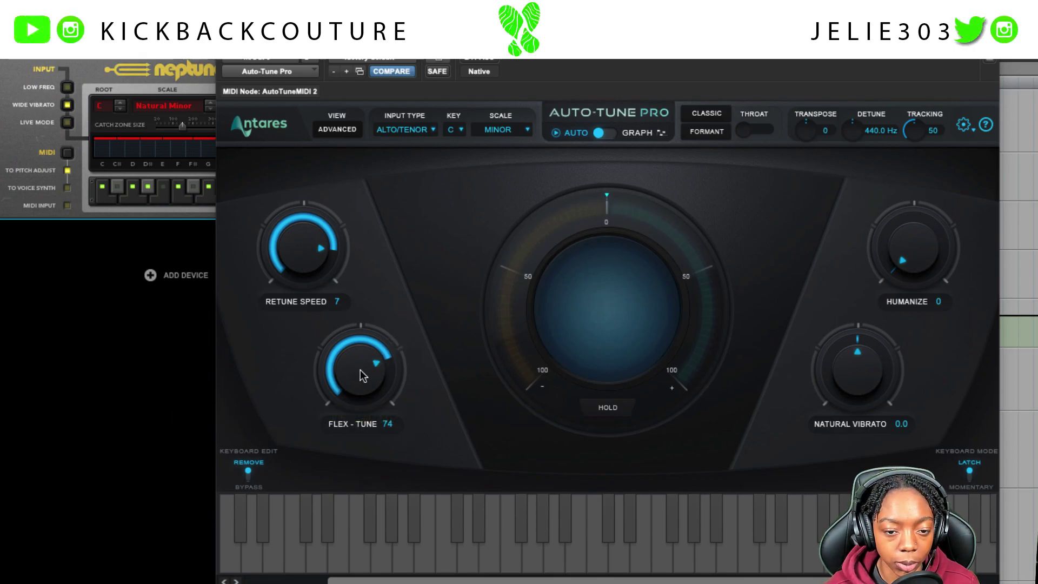
{"action": "left_click_drag", "start_coordinate": [361, 371], "coordinate": [363, 392]}
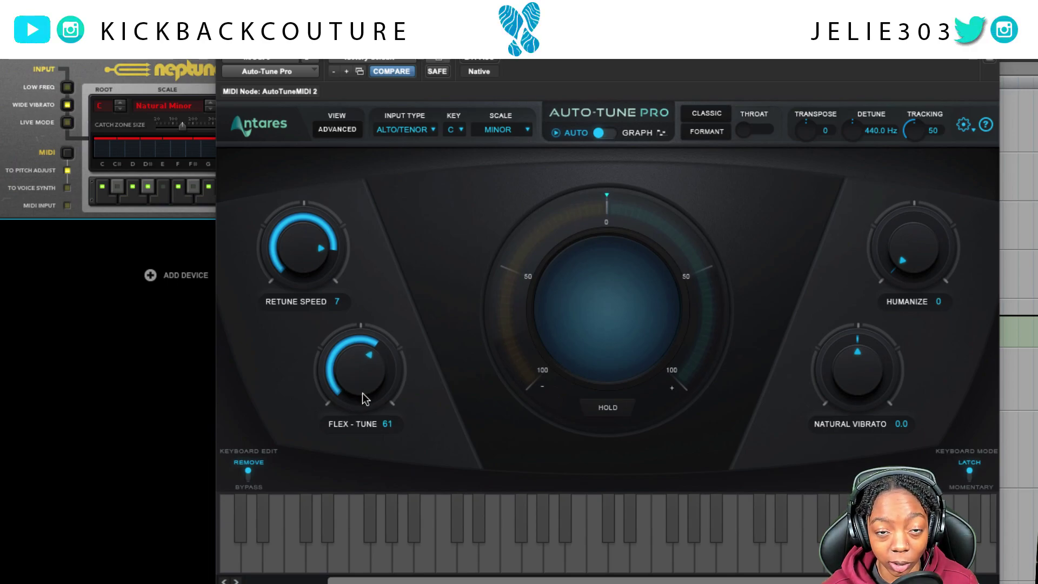
{"action": "scroll", "coordinate": [364, 378], "scroll_direction": "down", "scroll_amount": 1}
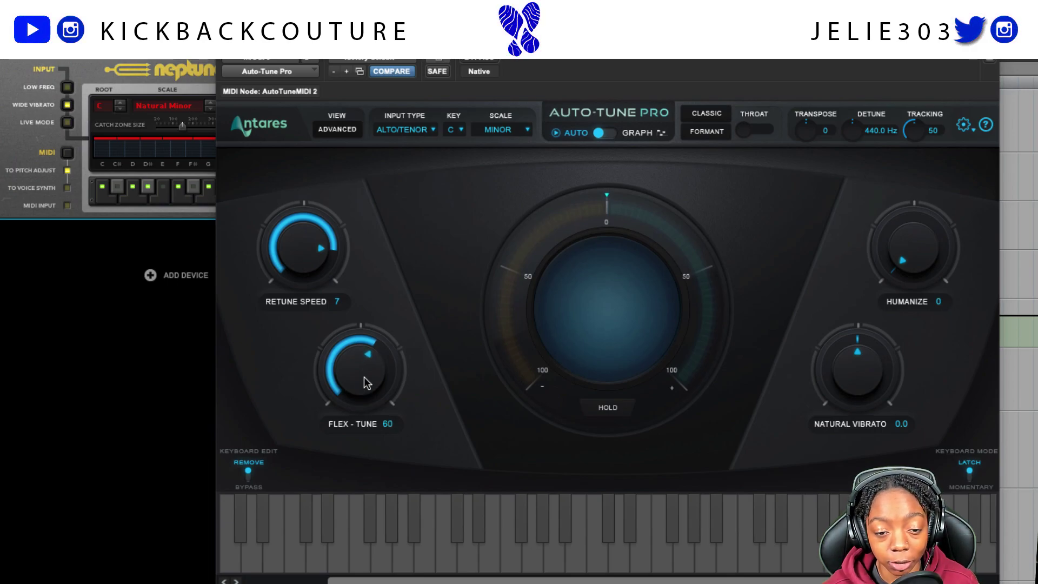
{"action": "left_click_drag", "start_coordinate": [368, 376], "coordinate": [385, 463]}
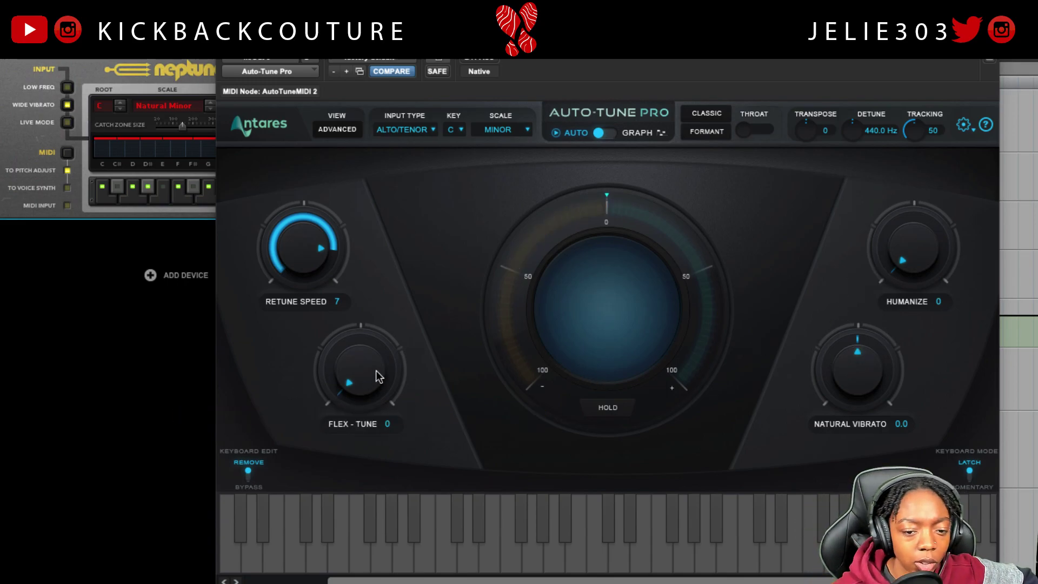
Try Auto-Tune Pro's Flex-Tune at 32, 0, 10 and 20 during playback, and settle on 16
{"action": "mouse_move", "coordinate": [355, 384]}
{"action": "left_mouse_down"}
{"action": "mouse_move", "coordinate": [353, 369]}
{"action": "mouse_move", "coordinate": [357, 397]}
{"action": "mouse_move", "coordinate": [354, 338]}
{"action": "mouse_move", "coordinate": [363, 365]}
{"action": "left_mouse_up"}
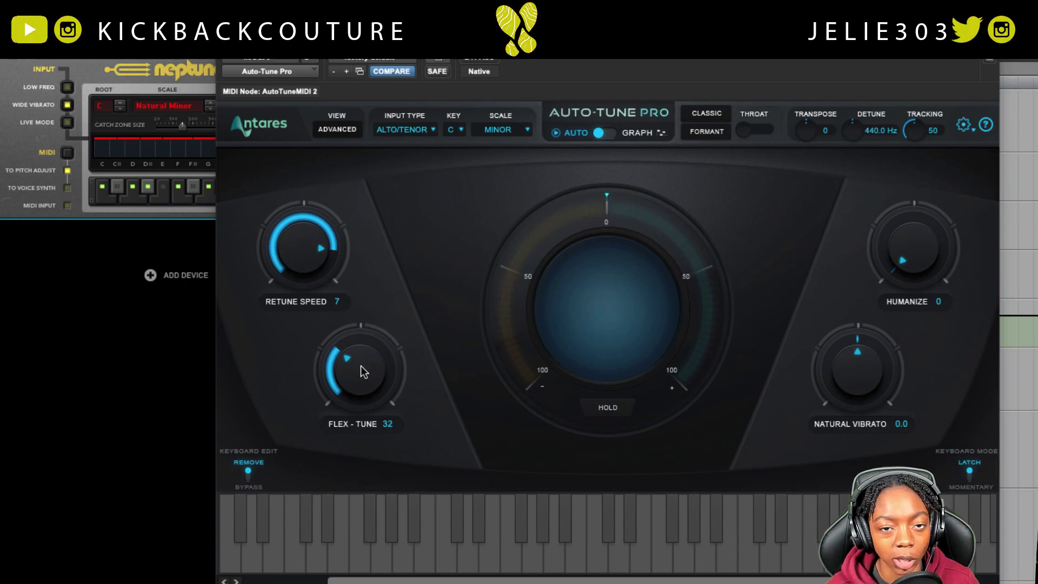
{"action": "left_click_drag", "start_coordinate": [359, 365], "coordinate": [368, 431]}
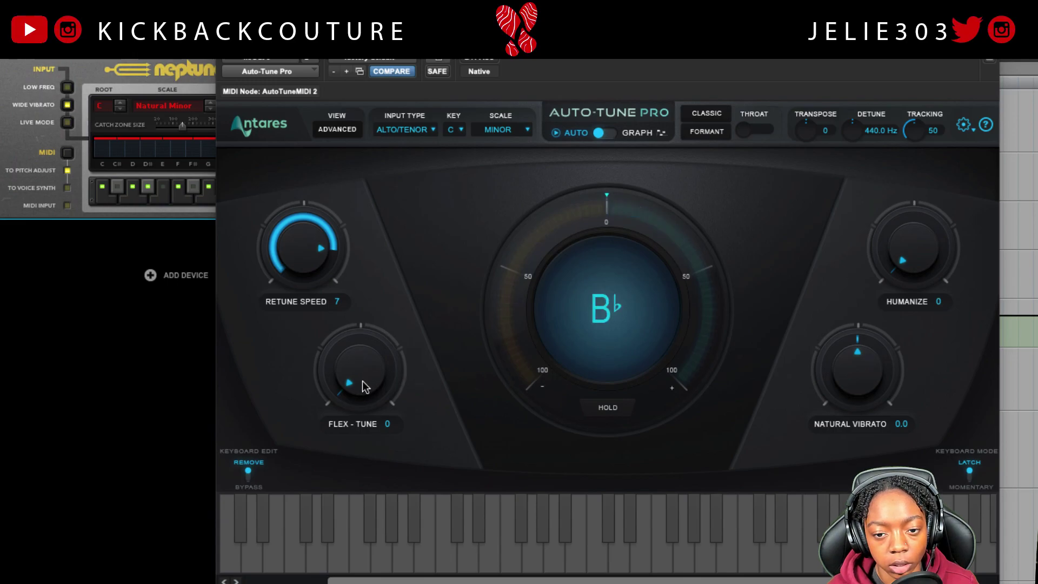
{"action": "left_click_drag", "start_coordinate": [361, 385], "coordinate": [366, 370]}
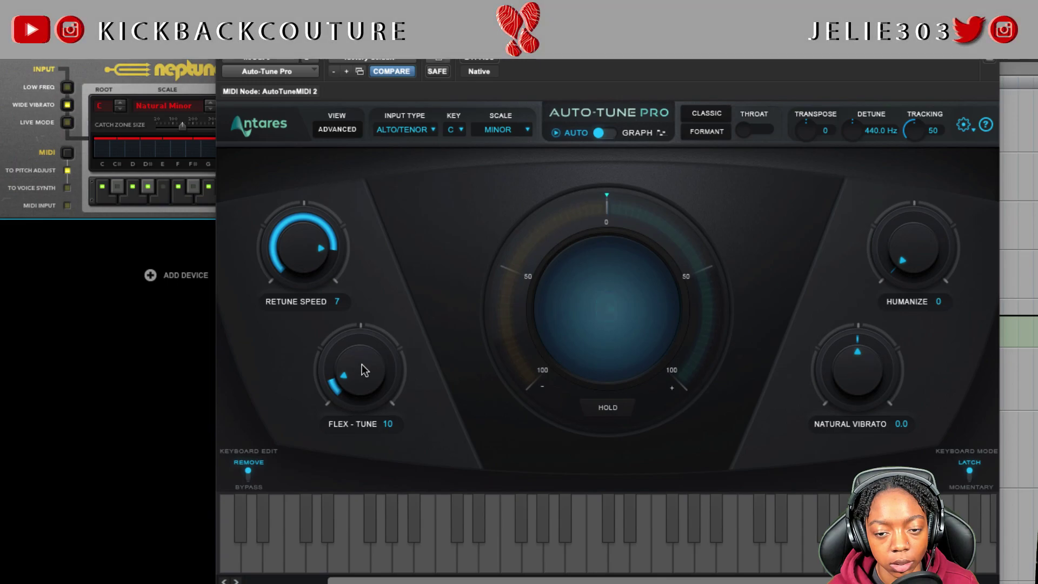
{"action": "left_click_drag", "start_coordinate": [367, 371], "coordinate": [364, 357]}
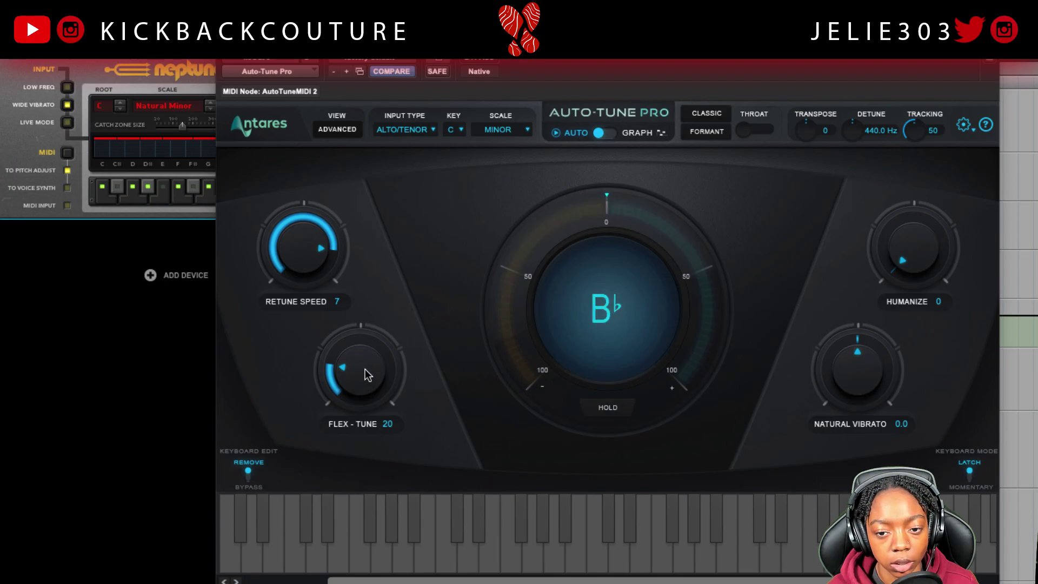
{"action": "scroll", "coordinate": [368, 381], "scroll_direction": "down", "scroll_amount": 2}
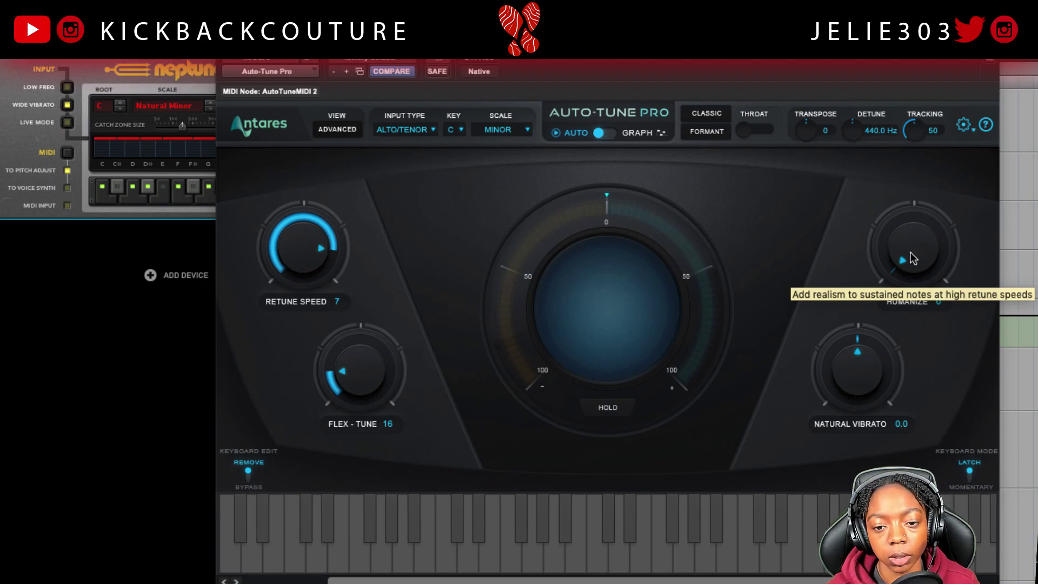
Raise Auto-Tune Pro's Humanize to about 21 during playback
{"action": "scroll", "coordinate": [912, 253], "scroll_direction": "up", "scroll_amount": 1}
{"action": "left_click_drag", "start_coordinate": [913, 252], "coordinate": [920, 229]}
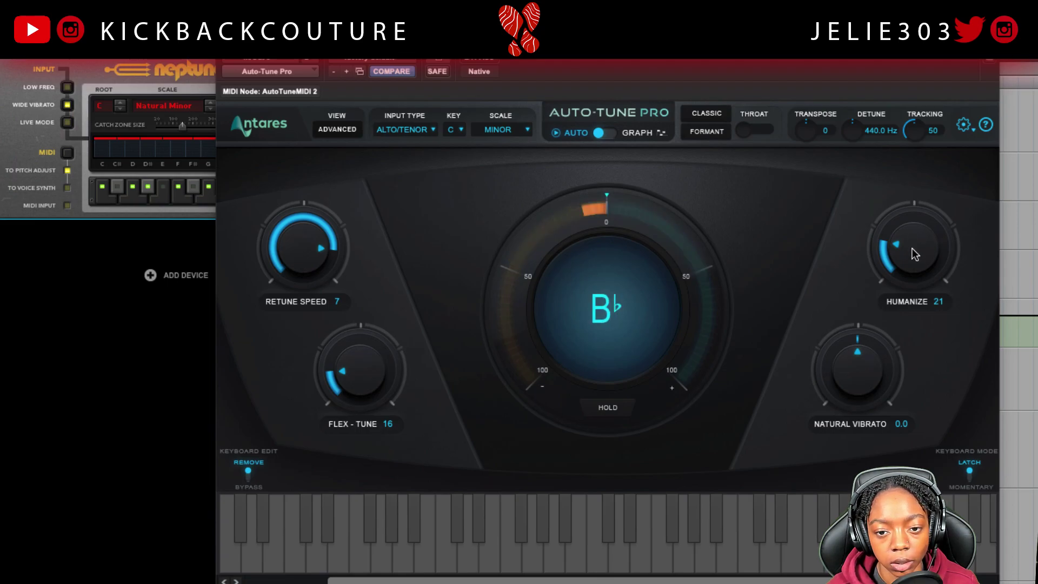
{"action": "scroll", "coordinate": [912, 249], "scroll_direction": "down", "scroll_amount": 1}
Move the Auto-Tune Pro window aside, reposition the Reason Rack Plugin window, and switch the vocal track from Auto-Tune Pro to Neptune
{"action": "left_click_drag", "start_coordinate": [270, 91], "coordinate": [544, 71]}
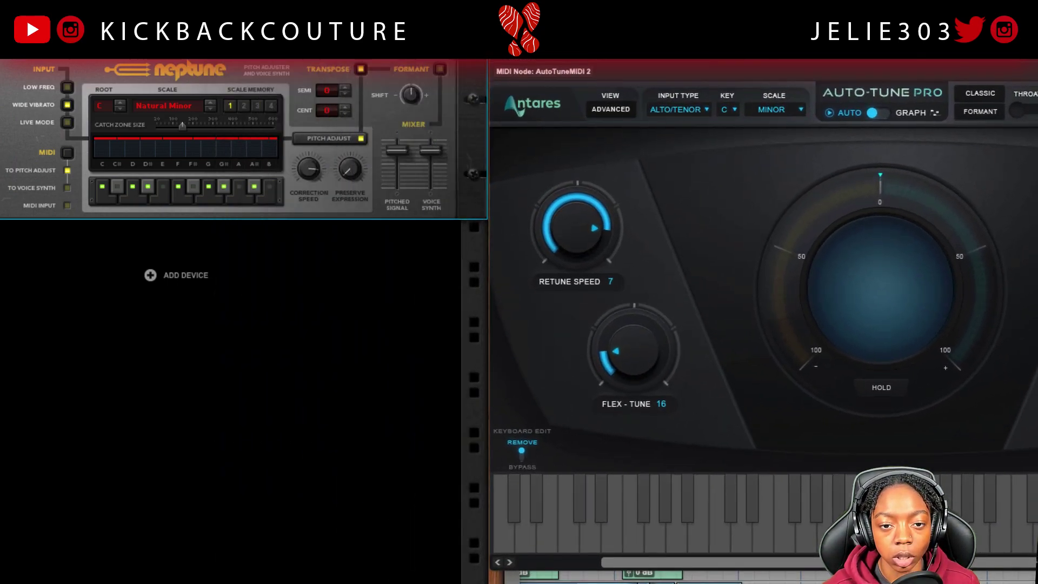
{"action": "left_click_drag", "start_coordinate": [158, 28], "coordinate": [469, 70]}
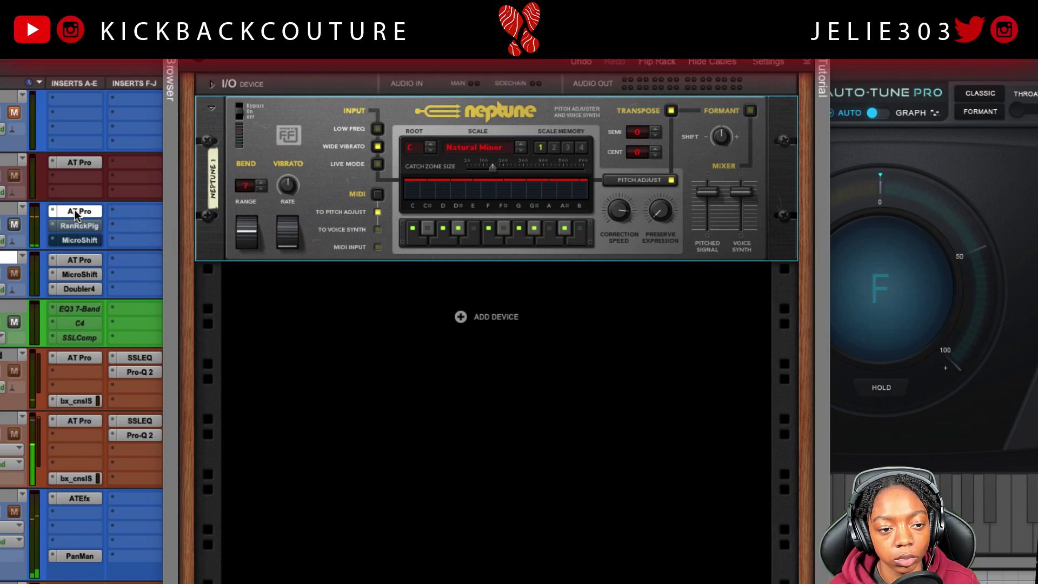
{"action": "left_click", "coordinate": [80, 227]}
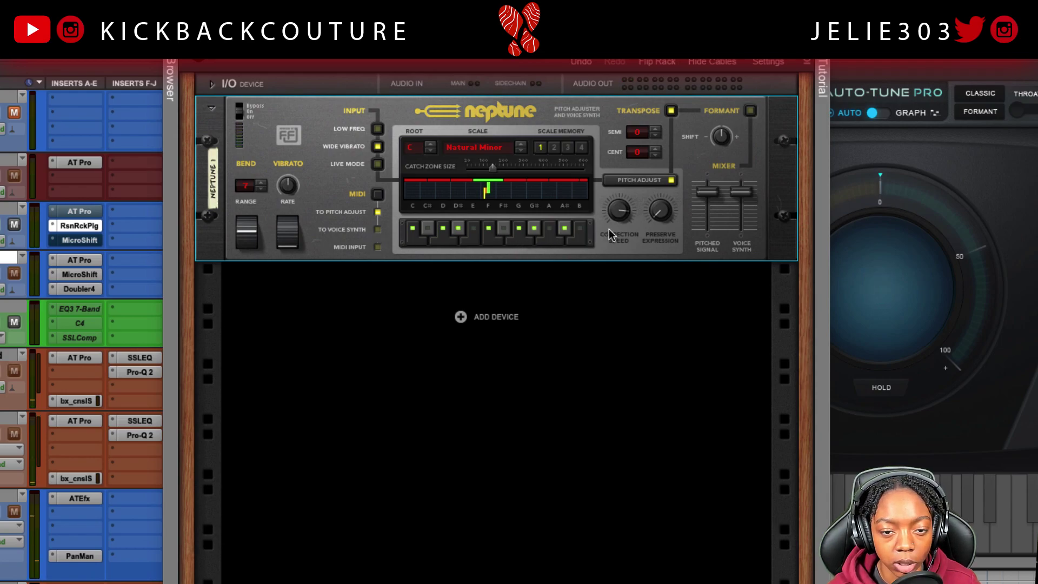
Set Neptune's Correction Speed to 97 during playback and close the plugin window
{"action": "left_click_drag", "start_coordinate": [612, 213], "coordinate": [228, 219]}
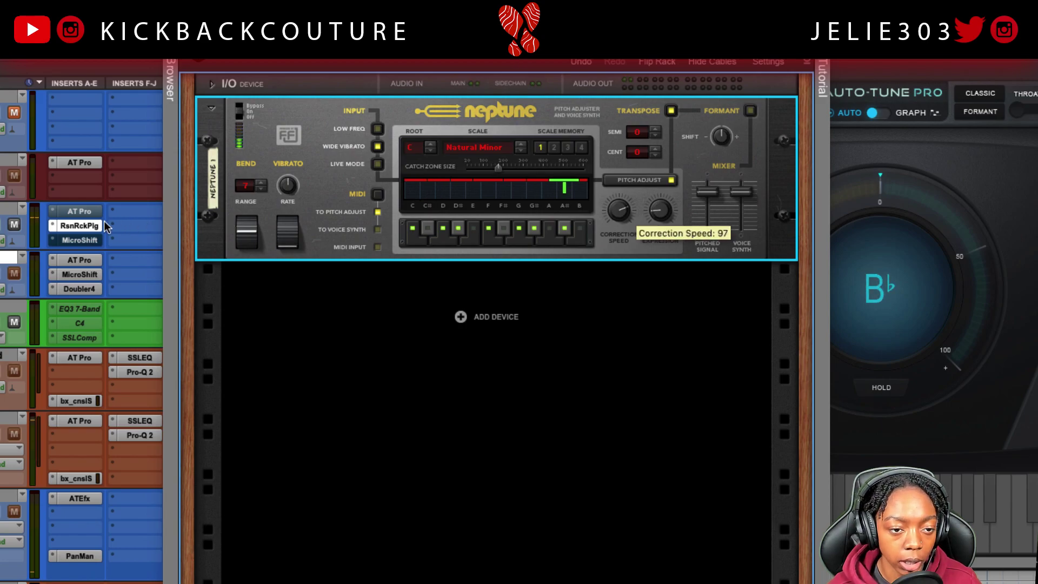
{"action": "left_click_drag", "start_coordinate": [106, 226], "coordinate": [79, 226]}
{"action": "left_click", "coordinate": [79, 225]}
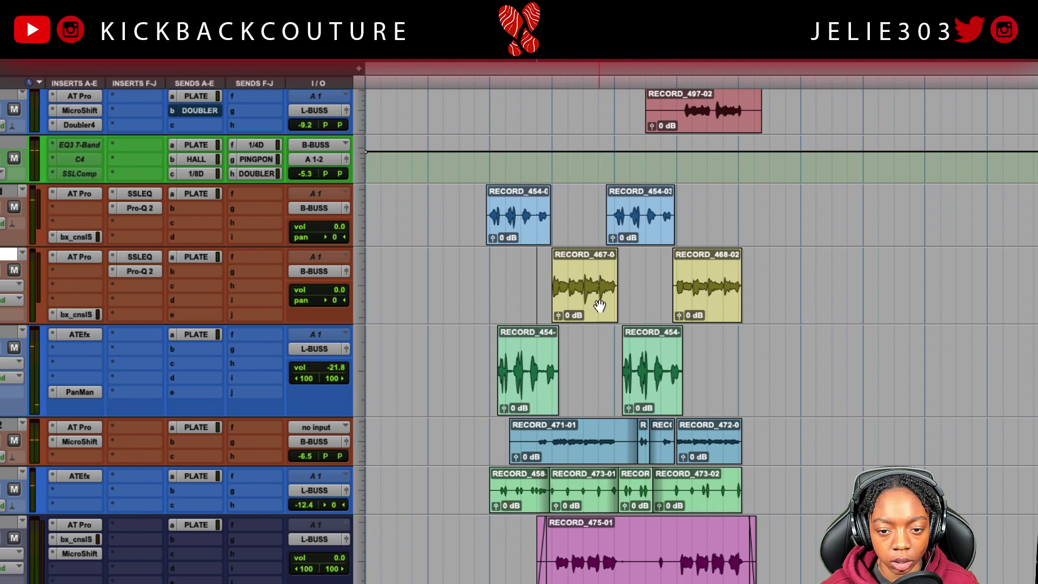
Move the Reason Rack Plugin insert from the RECORD_491 track to the RECORD_467 track, and re-enable AT Pro and MicroShift on the source track
{"action": "left_click", "coordinate": [600, 306]}
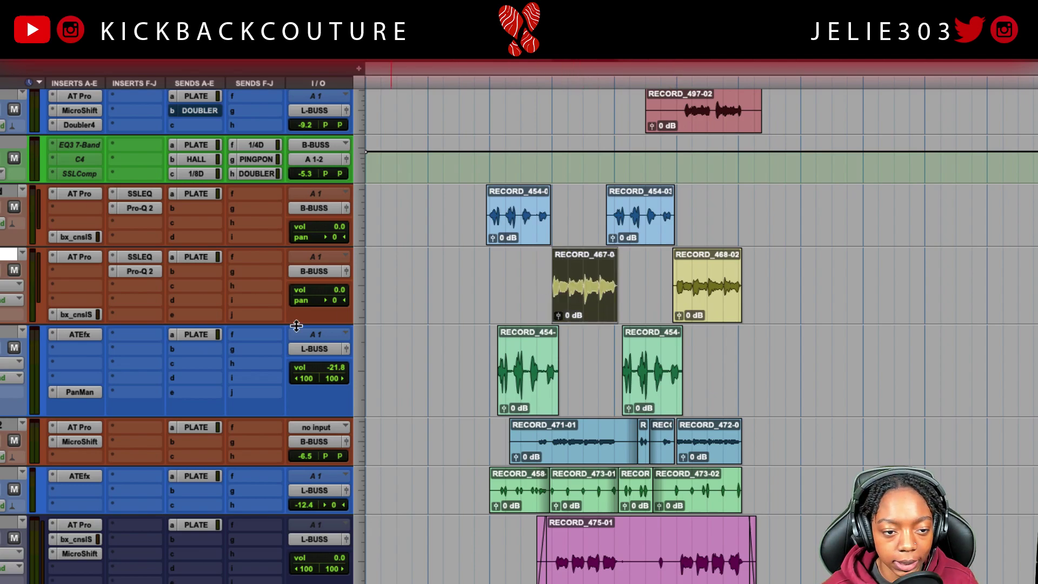
{"action": "scroll", "coordinate": [87, 227], "scroll_direction": "up", "scroll_amount": 3}
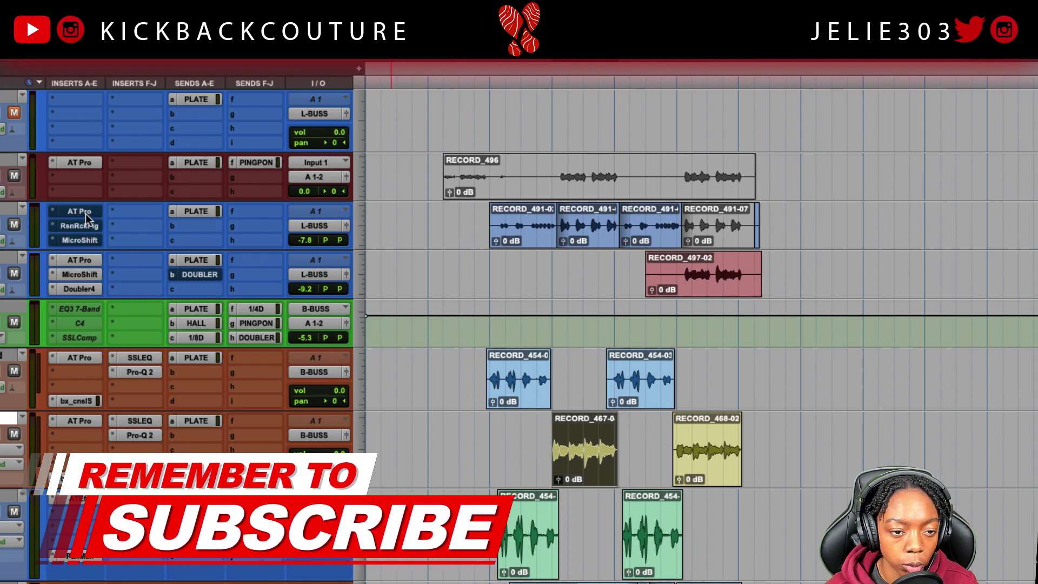
{"action": "scroll", "coordinate": [90, 202], "scroll_direction": "down", "scroll_amount": 1}
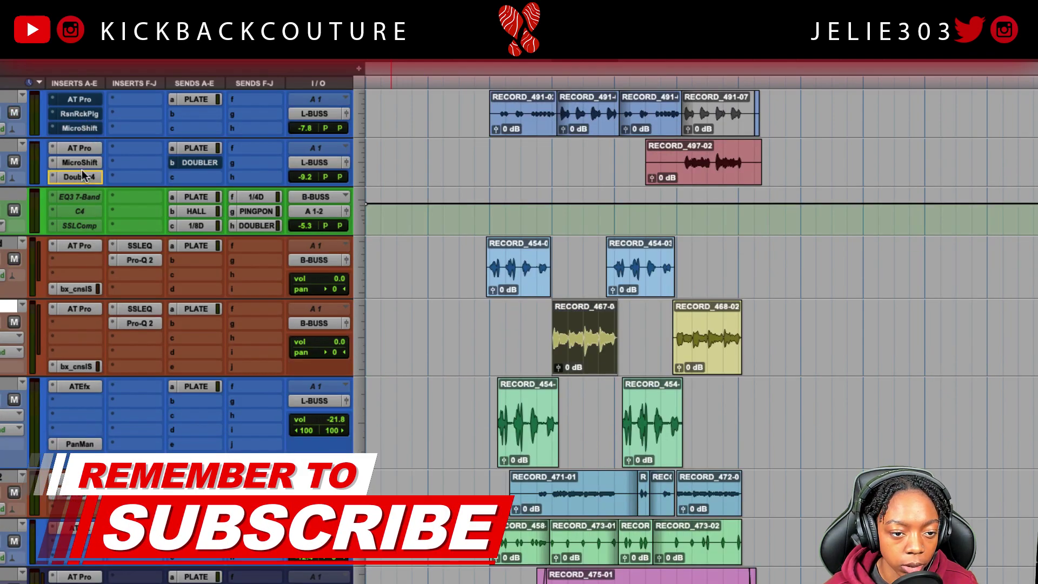
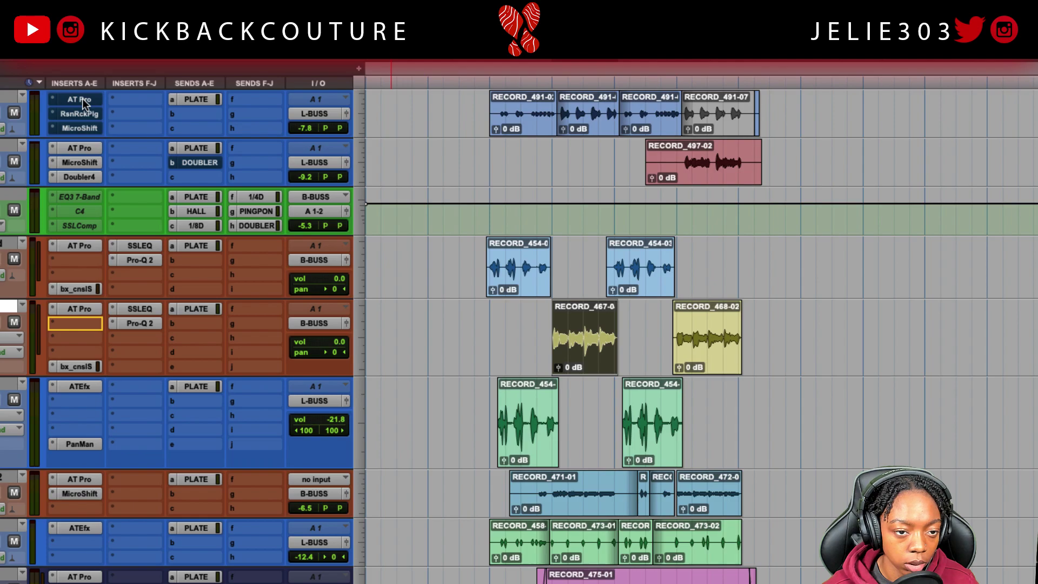
{"action": "left_click_drag", "start_coordinate": [79, 113], "coordinate": [76, 323]}
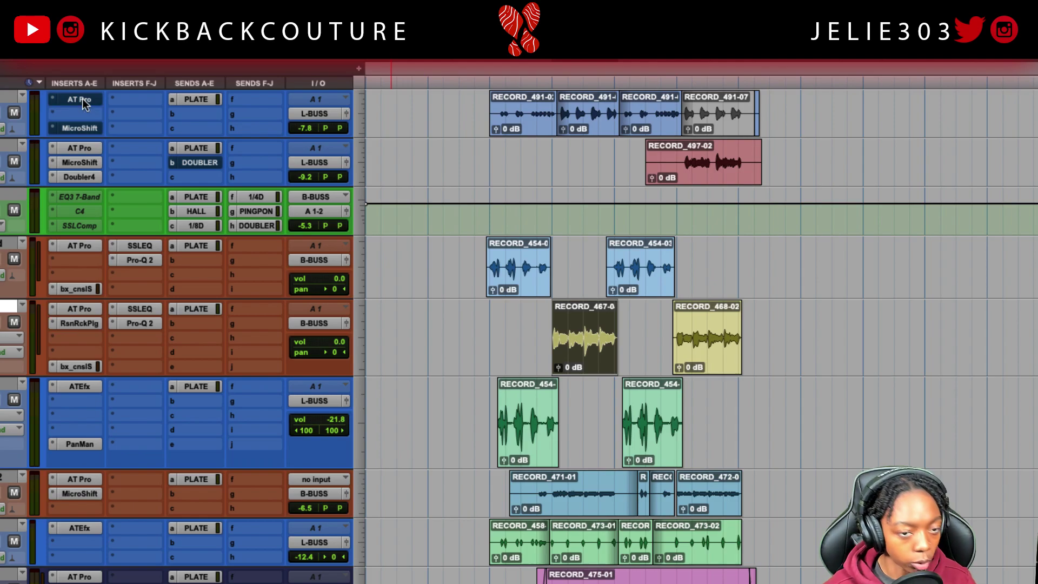
{"action": "left_click", "coordinate": [79, 128]}
{"action": "left_click", "coordinate": [80, 129]}
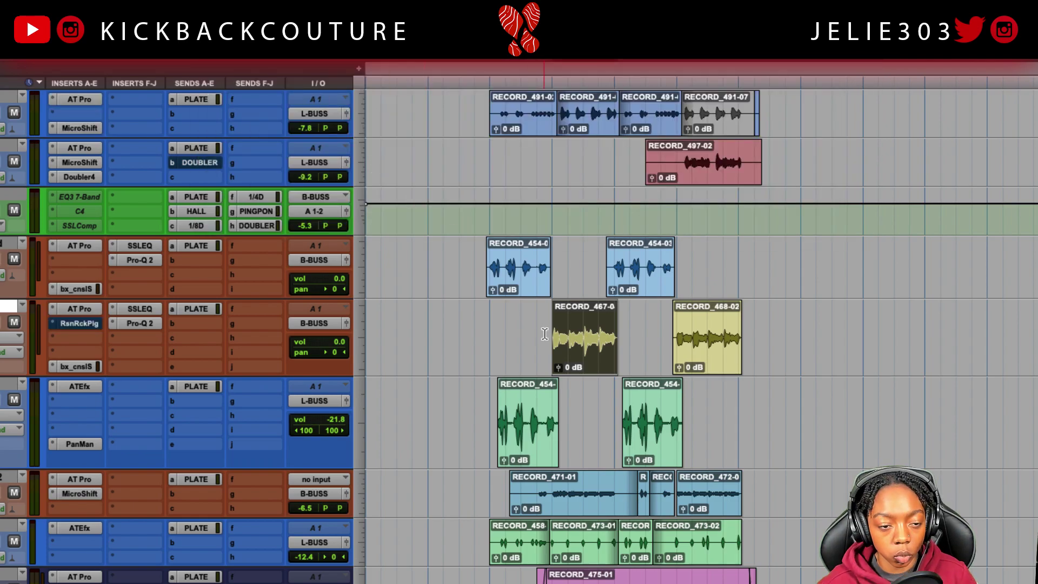
Solo the RECORD_467 vocal track and play it with Reason Rack Plugin bypassed
{"action": "scroll", "coordinate": [54, 283], "scroll_direction": "down", "scroll_amount": 1}
{"action": "left_click", "coordinate": [4, 273]}
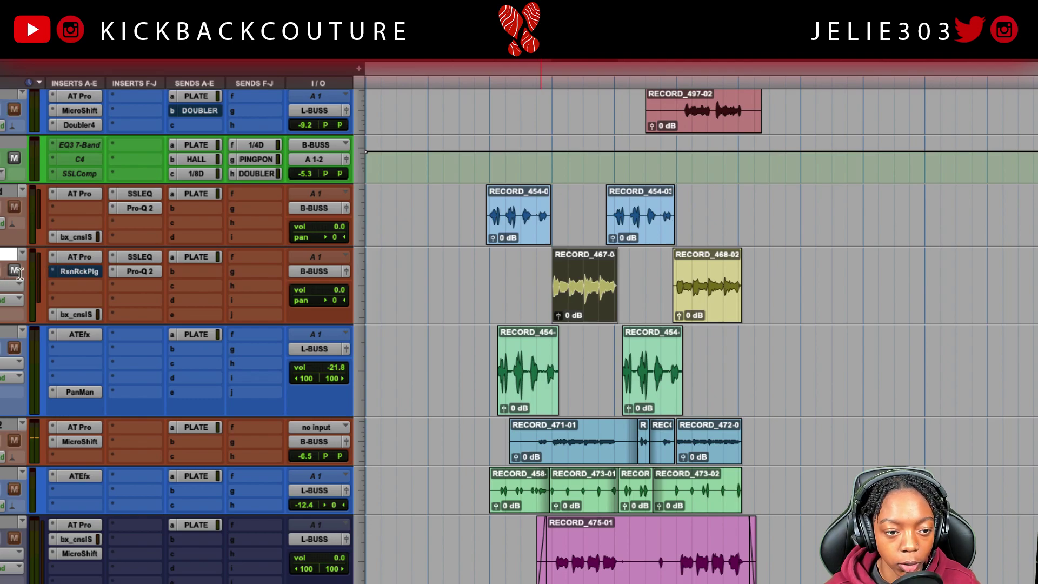
{"action": "key", "text": "space"}
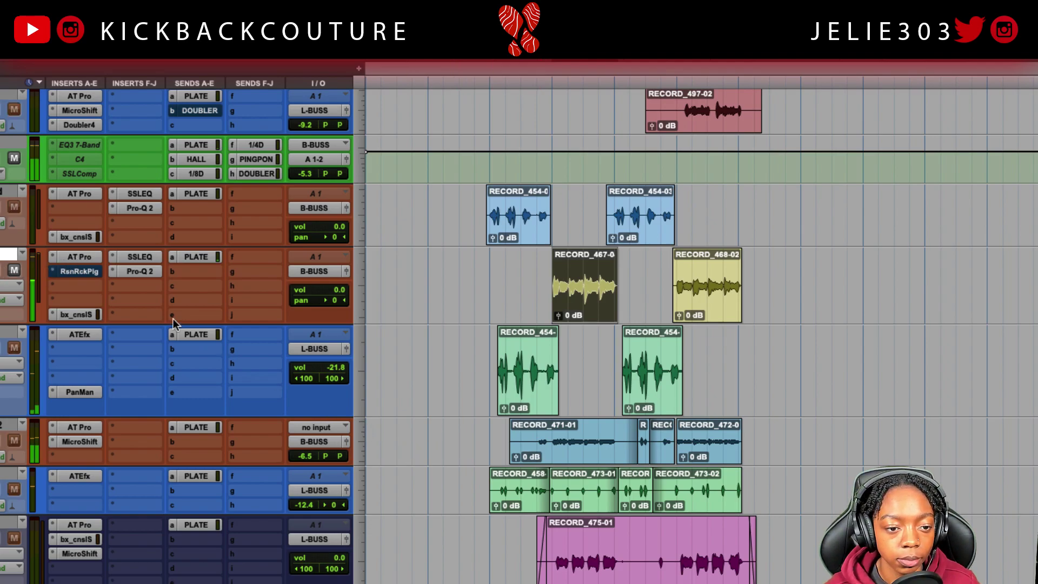
Open Auto-Tune Pro on the RECORD_467 track and place its window beside the track inserts
{"action": "left_click", "coordinate": [86, 258]}
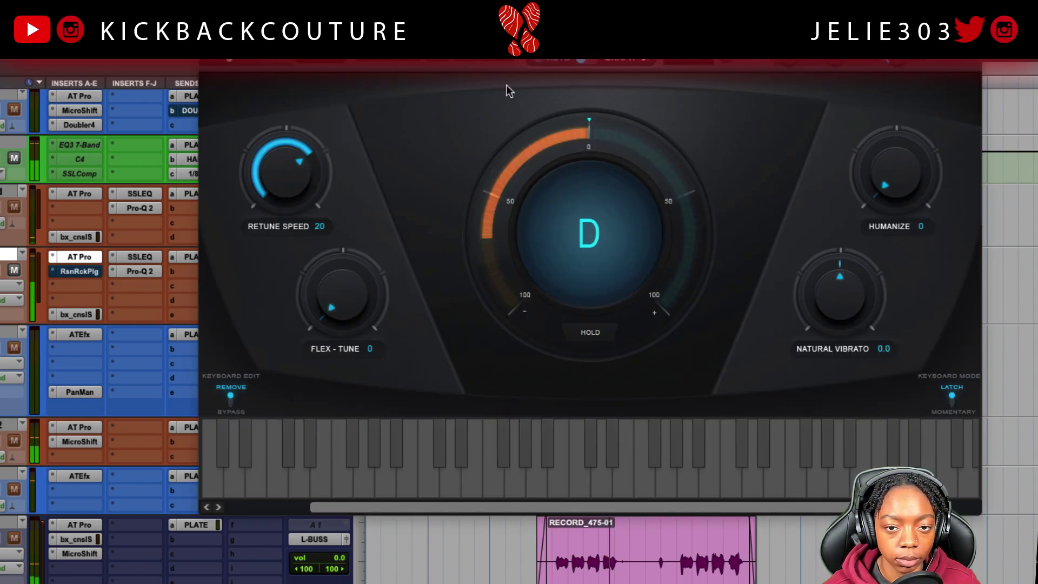
{"action": "left_click_drag", "start_coordinate": [508, 51], "coordinate": [607, 111]}
{"action": "left_click_drag", "start_coordinate": [568, 54], "coordinate": [616, 65]}
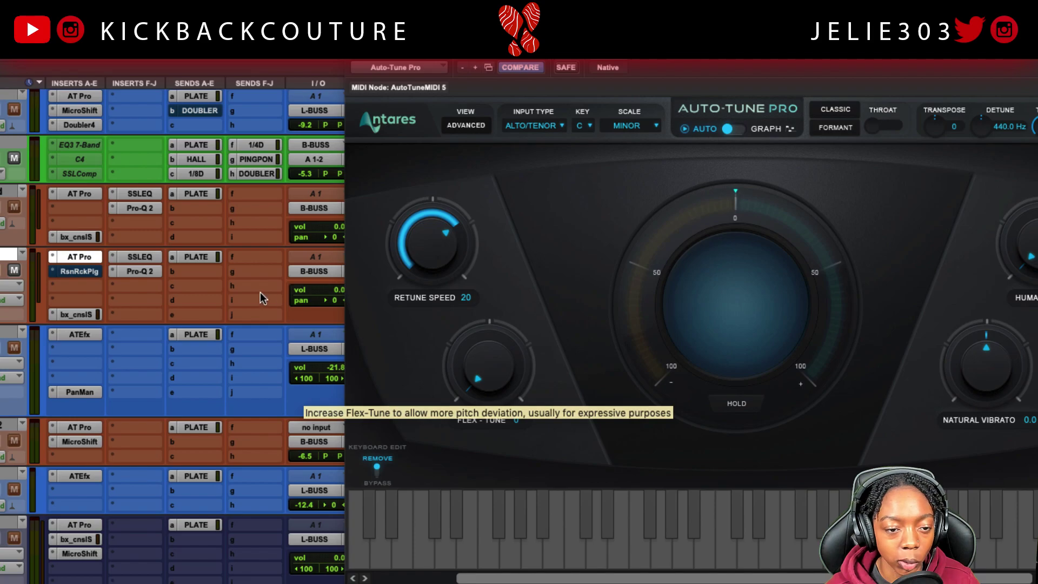
Bypass Auto-Tune Pro on the RECORD_467 track, open Neptune in its place, and set Correction Speed to 81 during playback
{"action": "left_click", "coordinate": [87, 270]}
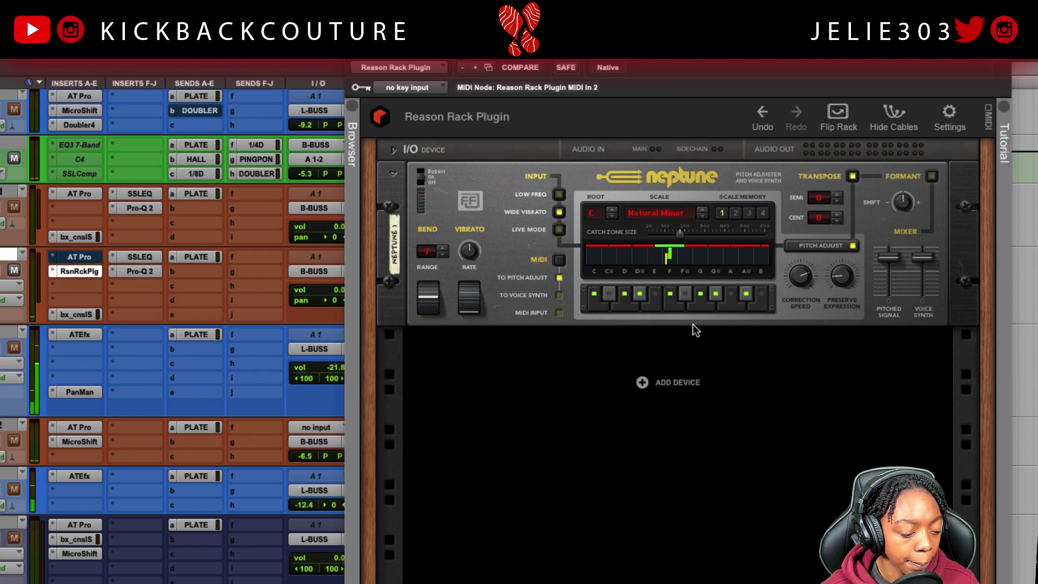
{"action": "left_click", "coordinate": [804, 282]}
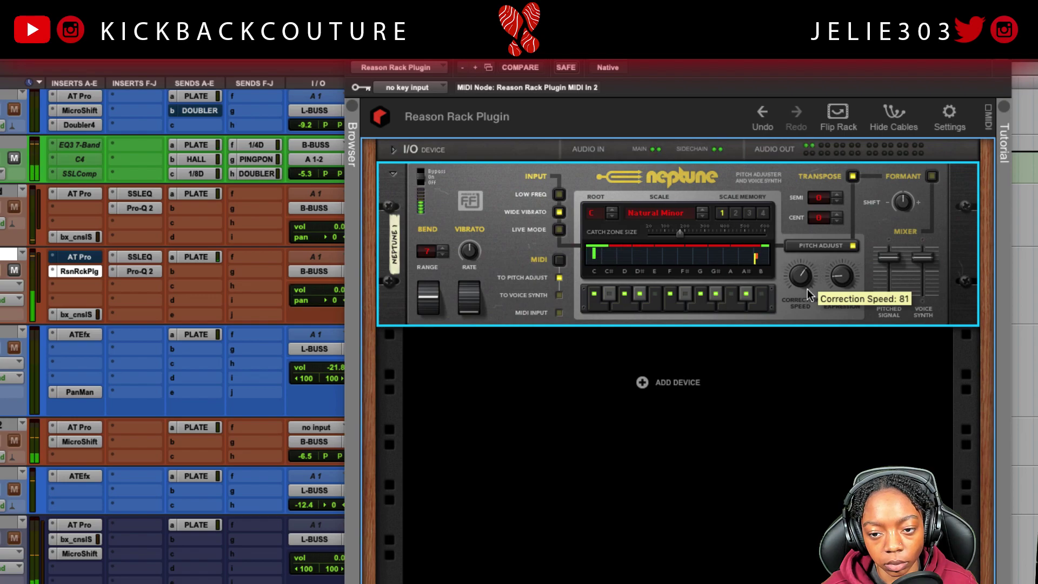
Raise Neptune's Correction Speed to 91 and turn Preserve Expression fully down while the RECORD_467 track plays
{"action": "left_click_drag", "start_coordinate": [809, 295], "coordinate": [809, 290]}
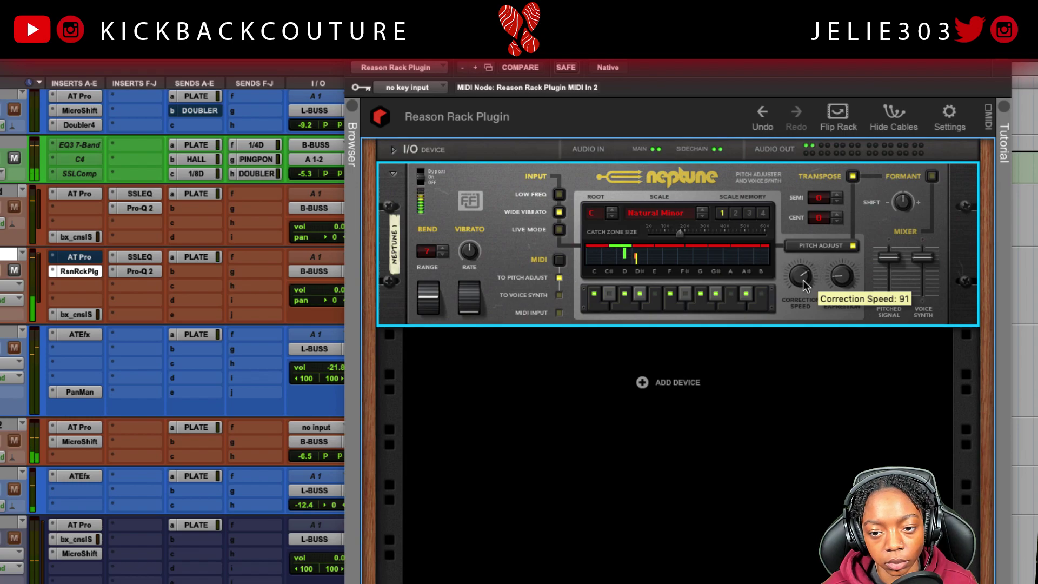
{"action": "left_click_drag", "start_coordinate": [803, 280], "coordinate": [851, 295]}
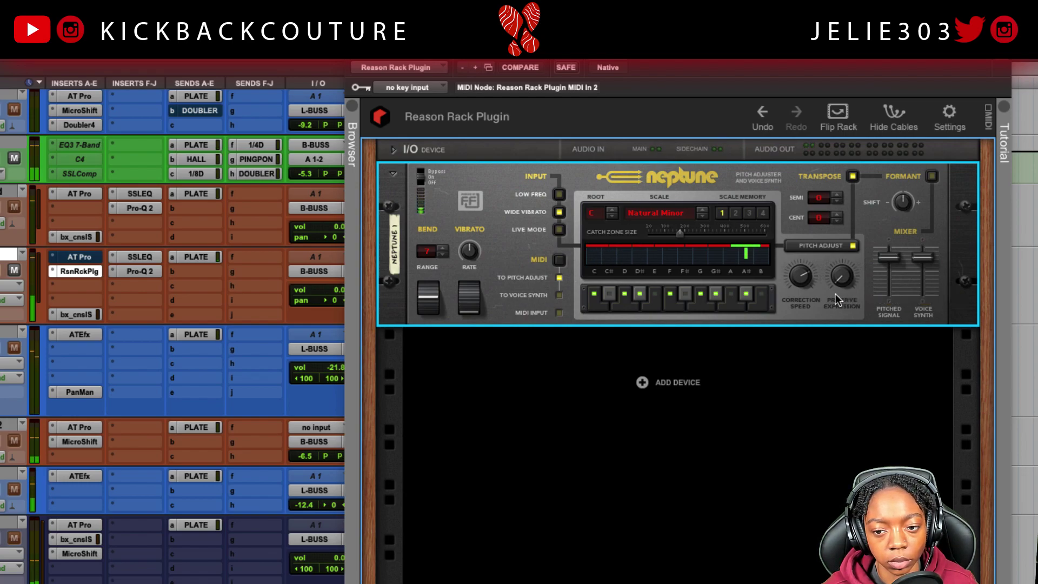
{"action": "mouse_move", "coordinate": [807, 279]}
{"action": "left_mouse_down"}
{"action": "mouse_move", "coordinate": [815, 258]}
{"action": "mouse_move", "coordinate": [803, 292]}
{"action": "left_mouse_up"}
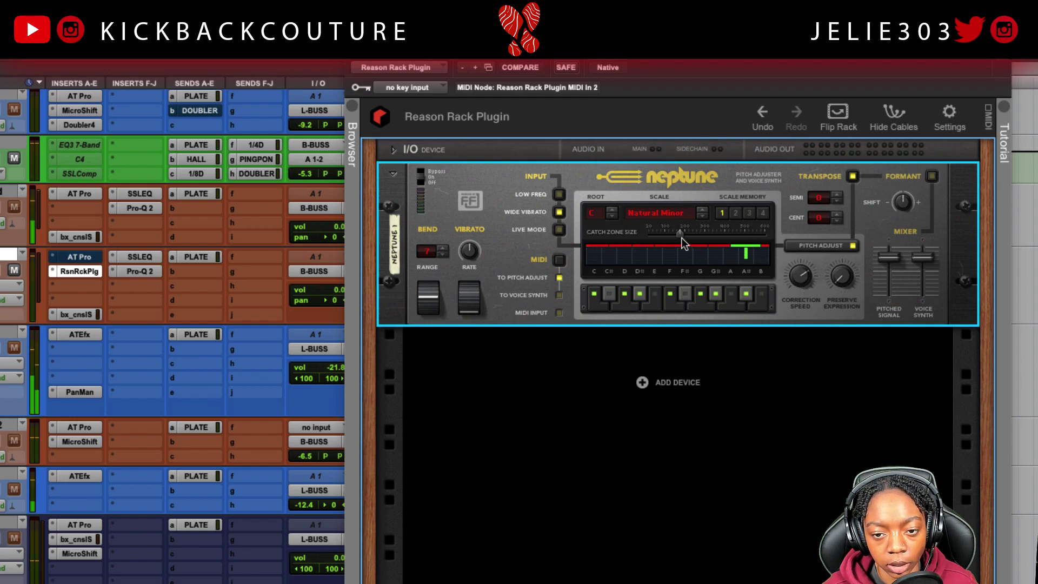
Try Neptune's Catch Zone Size at 225 cents, then narrow it to about 100 cents during playback
{"action": "left_click_drag", "start_coordinate": [682, 238], "coordinate": [691, 242]}
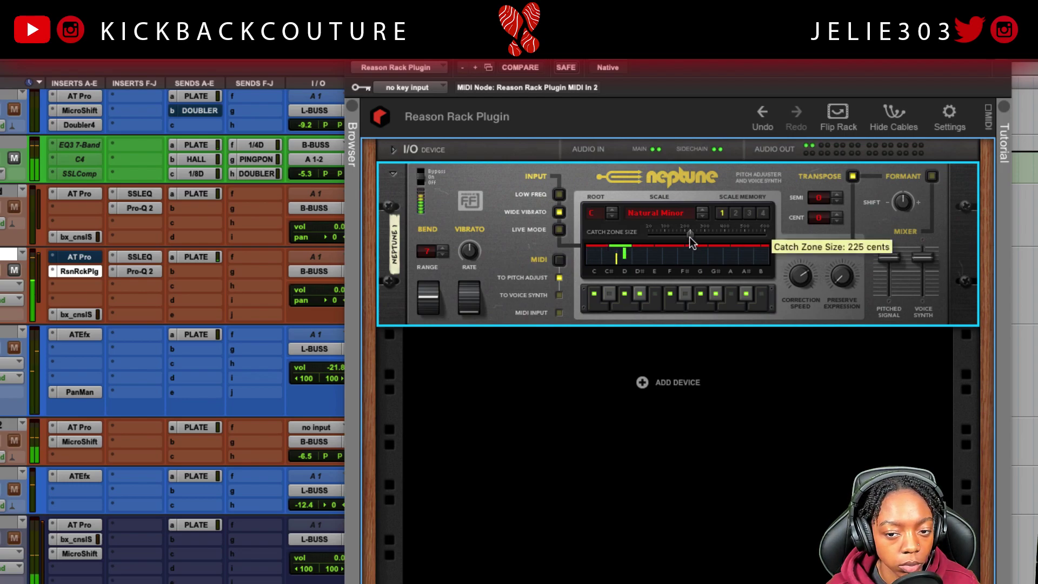
{"action": "left_click_drag", "start_coordinate": [689, 237], "coordinate": [673, 237]}
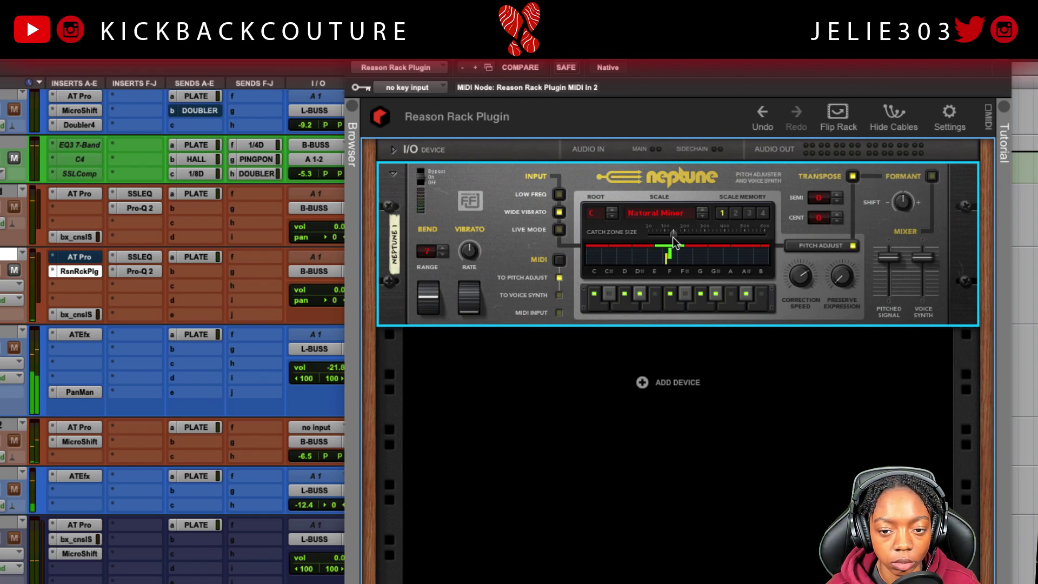
{"action": "left_click_drag", "start_coordinate": [672, 237], "coordinate": [663, 235]}
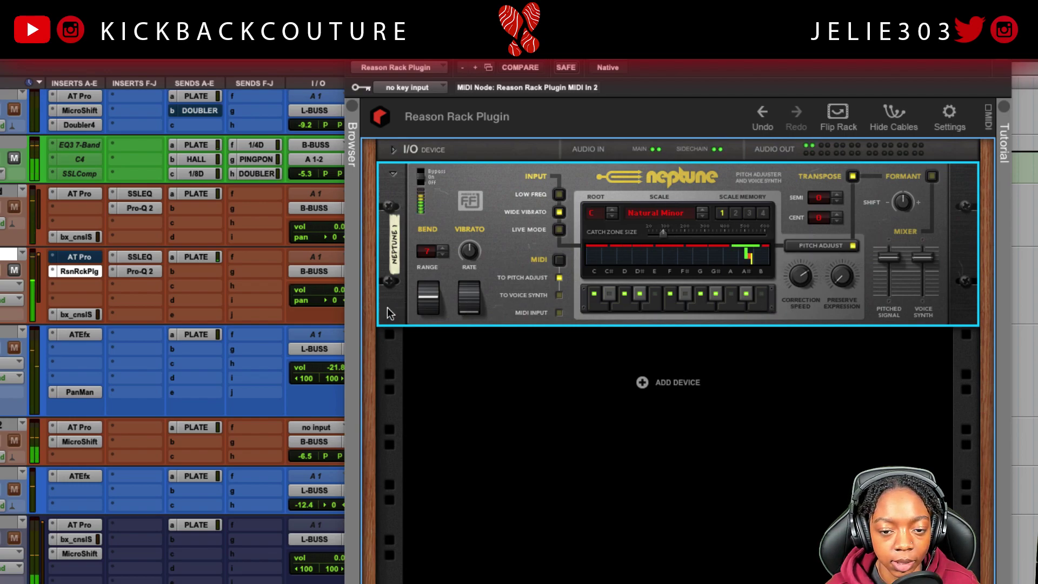
Compare Auto-Tune Pro and Reason Rack Plugin on the RECORD_467 track by swapping their bypass states, then stop playback
{"action": "left_click", "coordinate": [85, 267]}
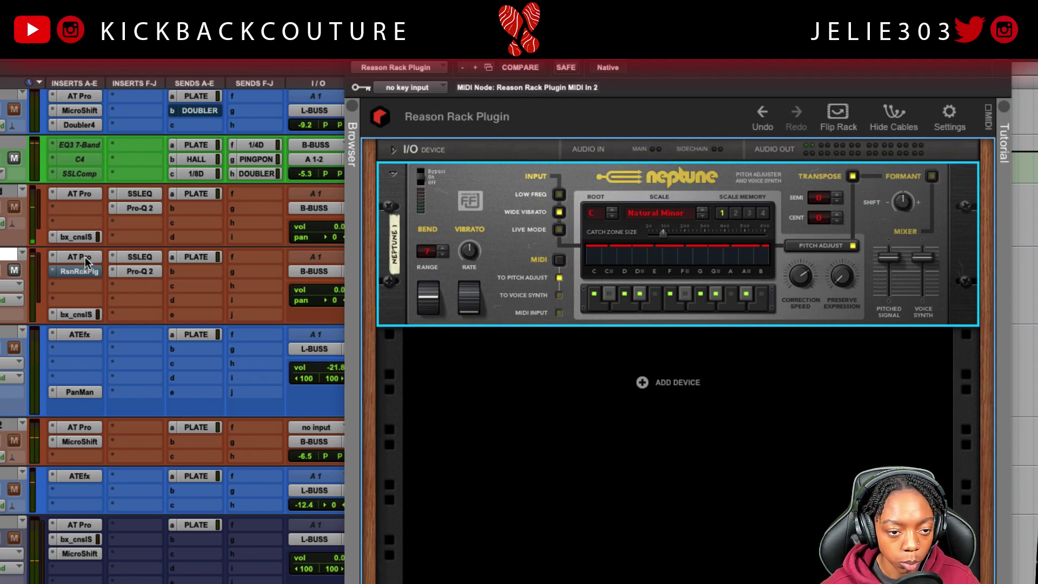
{"action": "left_click", "coordinate": [85, 257]}
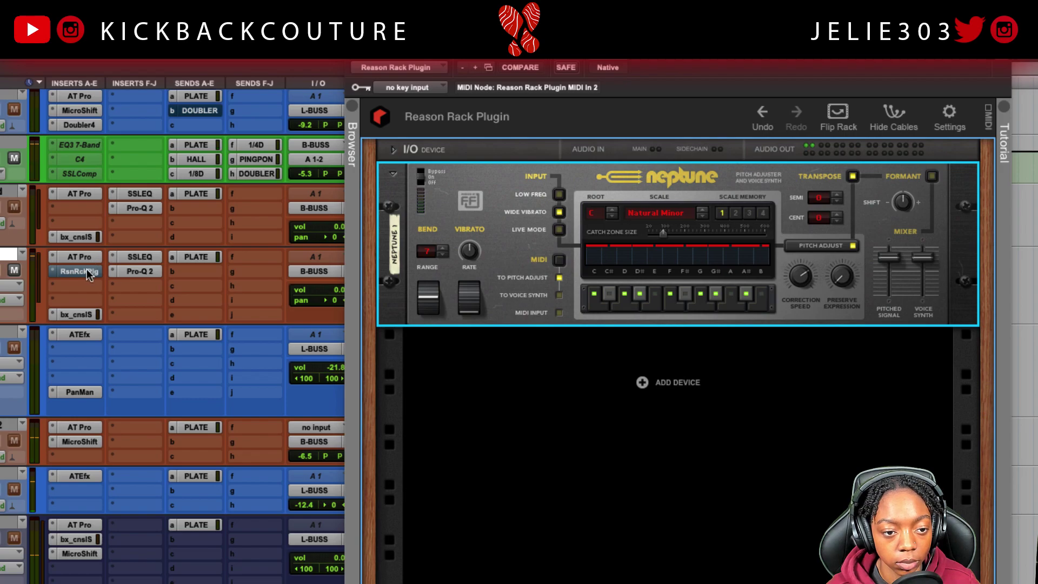
{"action": "left_click", "coordinate": [87, 269]}
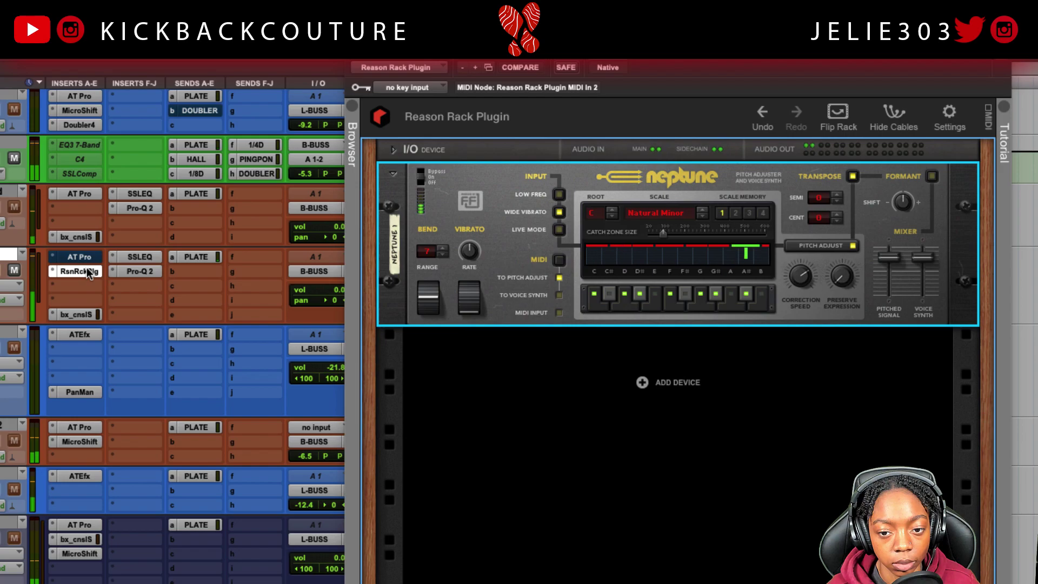
{"action": "key", "text": "space"}
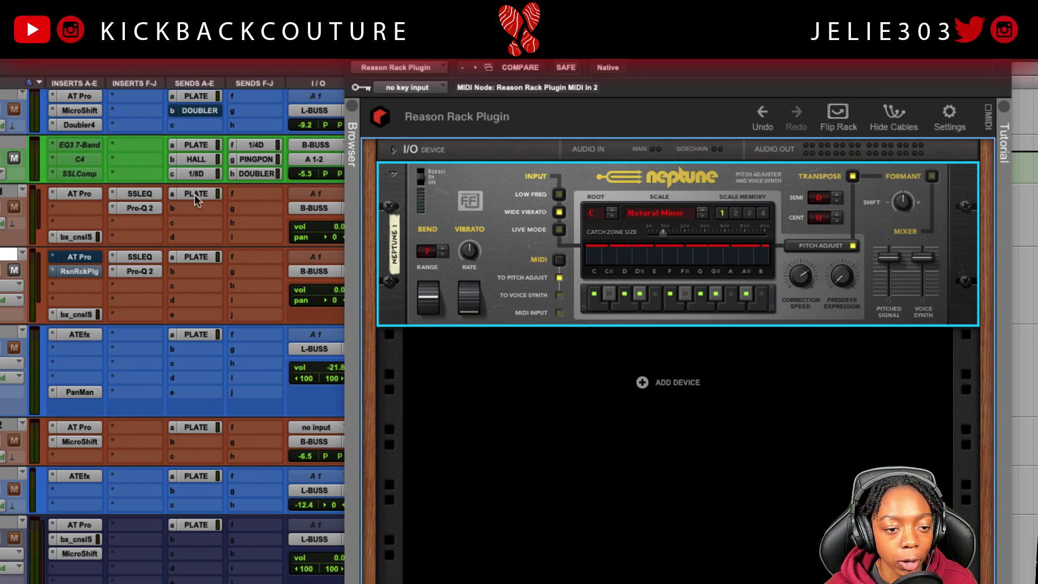
Move Reason Rack Plugin to the RECORD_471 track and audition the track with its inserts bypassed
{"action": "key", "text": "super+w"}
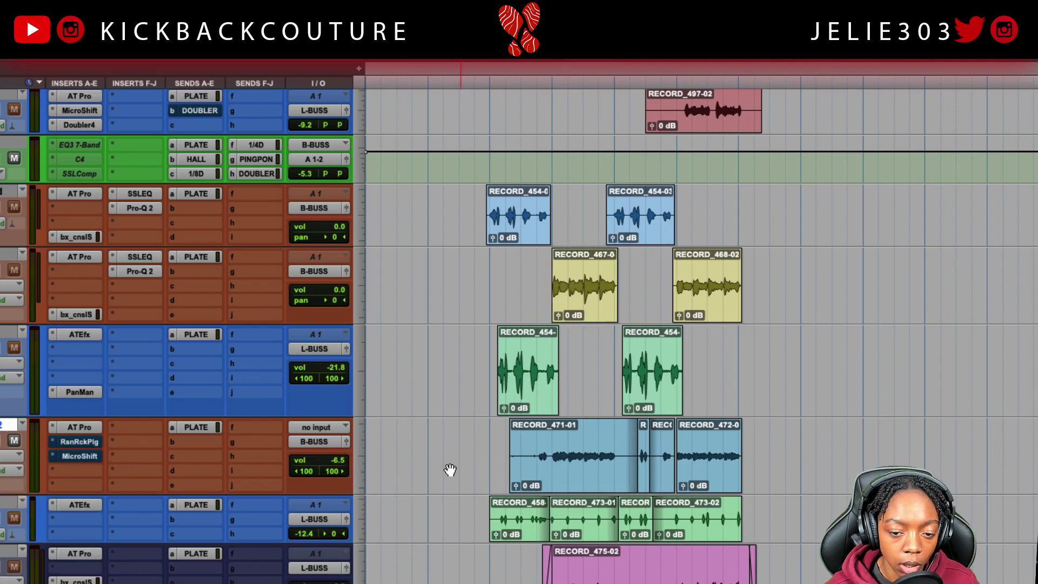
{"action": "left_click", "coordinate": [88, 431]}
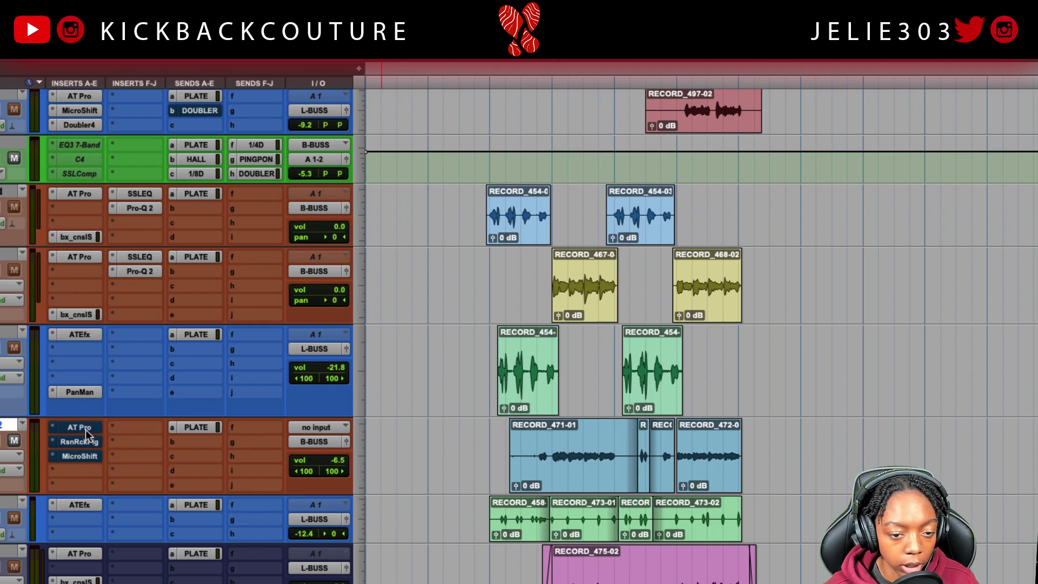
{"action": "key", "text": "space"}
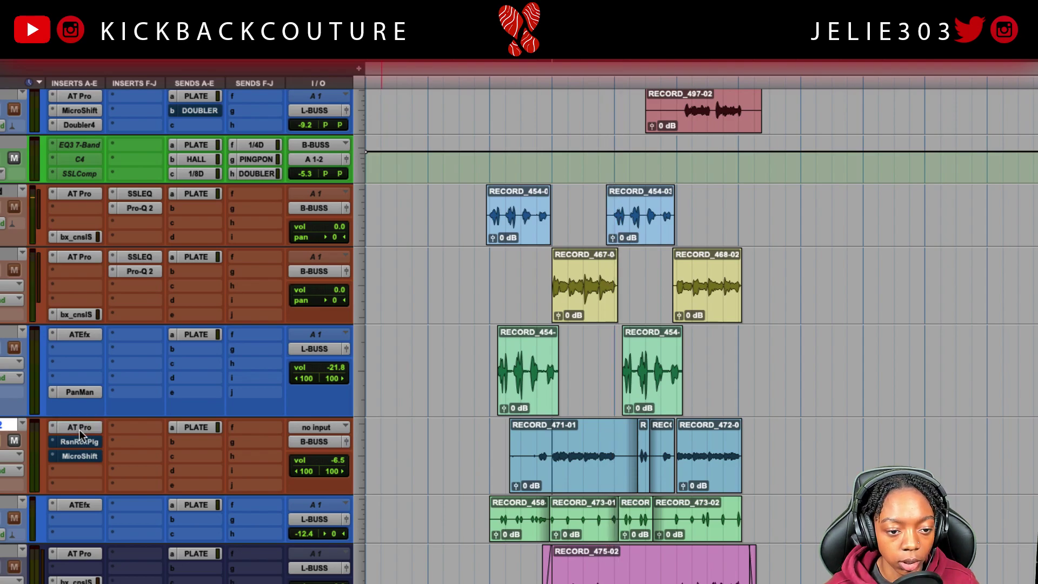
Open Auto-Tune Pro on the RECORD_471 track, set its Retune Speed to 13 during playback, and close its window
{"action": "left_click", "coordinate": [78, 427]}
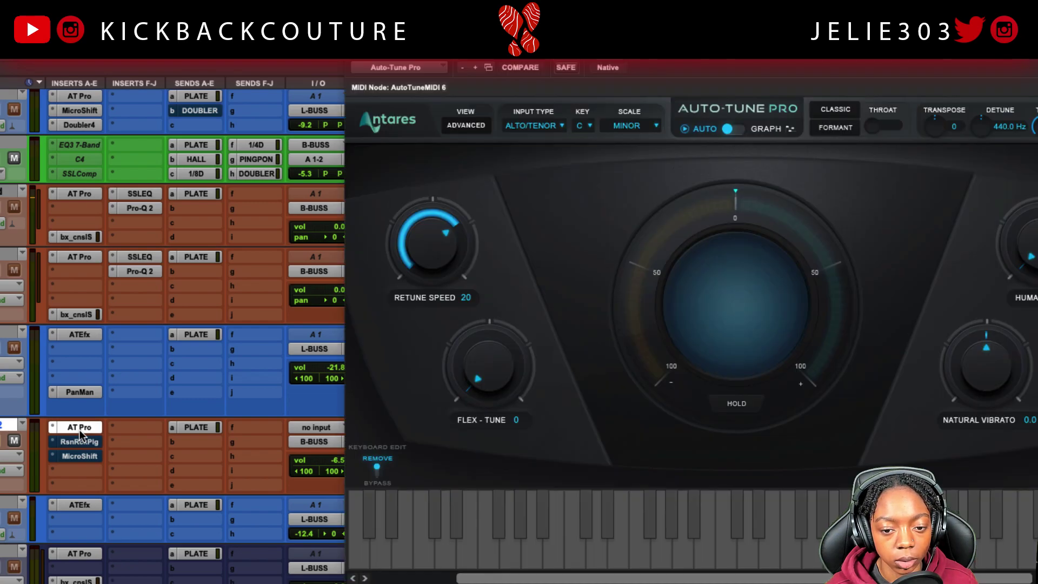
{"action": "key", "text": "space"}
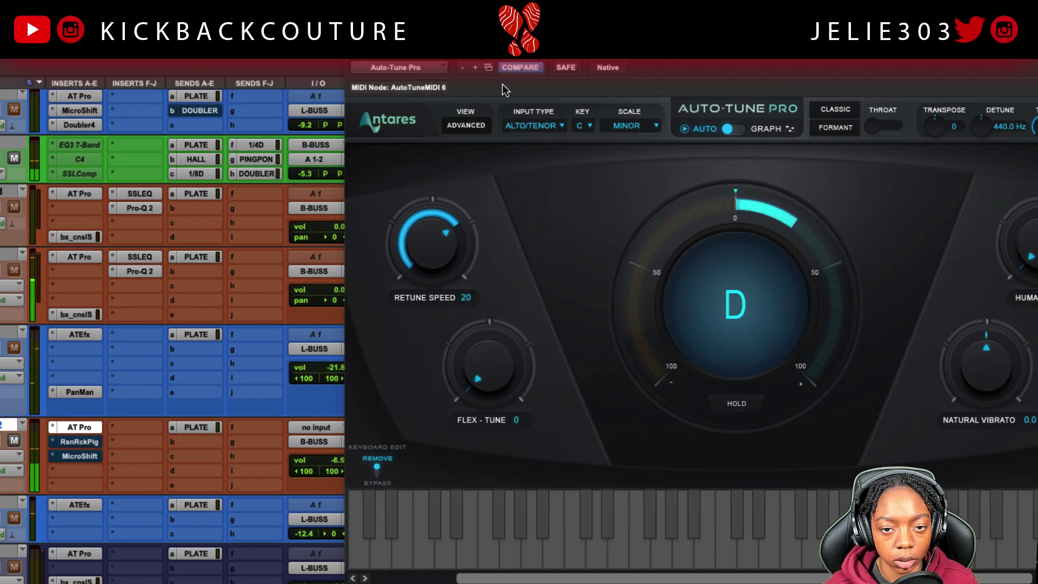
{"action": "left_click_drag", "start_coordinate": [503, 27], "coordinate": [380, 64]}
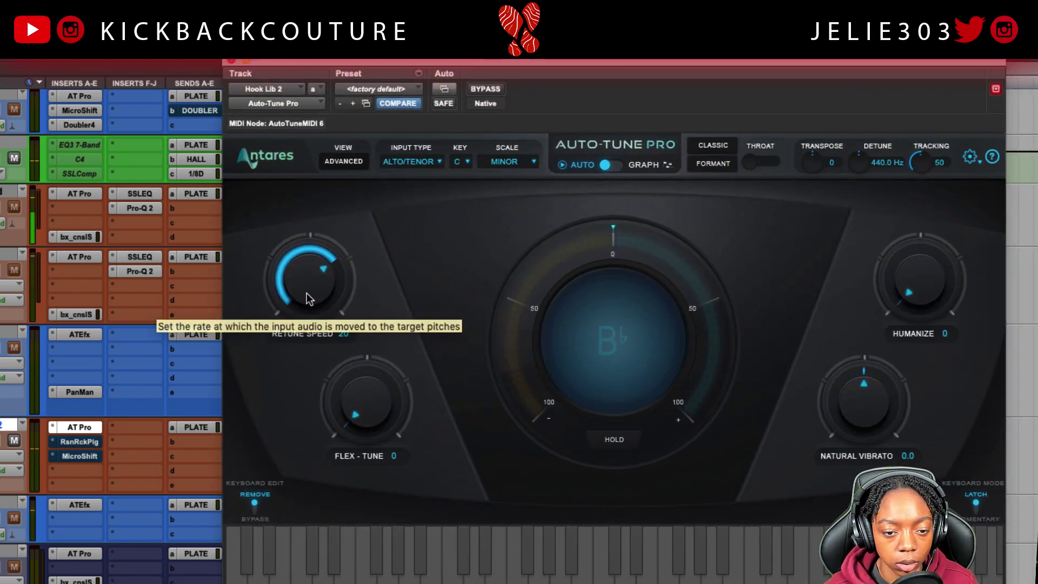
{"action": "left_click_drag", "start_coordinate": [308, 299], "coordinate": [312, 291]}
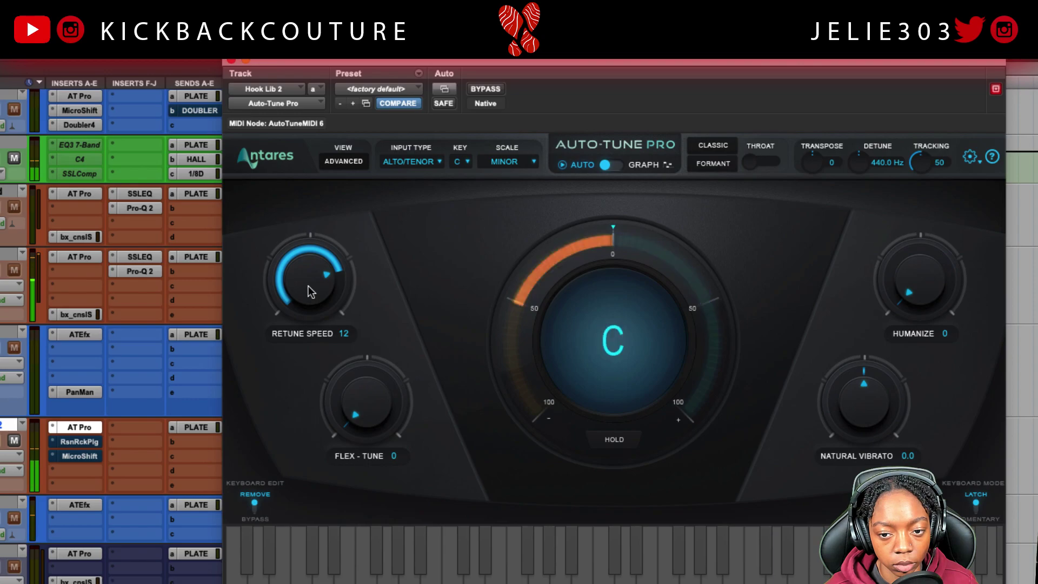
{"action": "left_click_drag", "start_coordinate": [310, 292], "coordinate": [310, 290]}
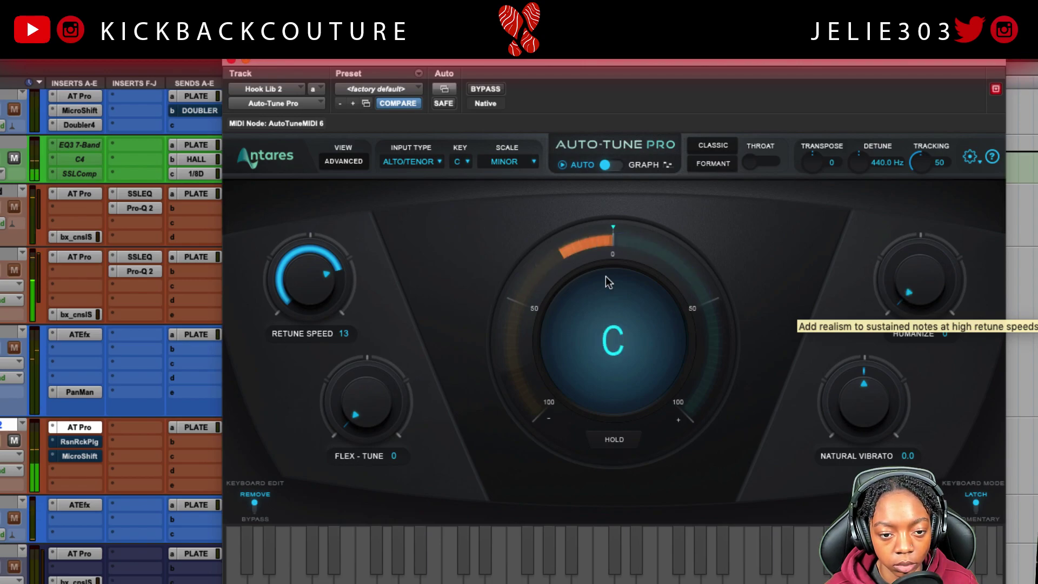
{"action": "left_click", "coordinate": [232, 62]}
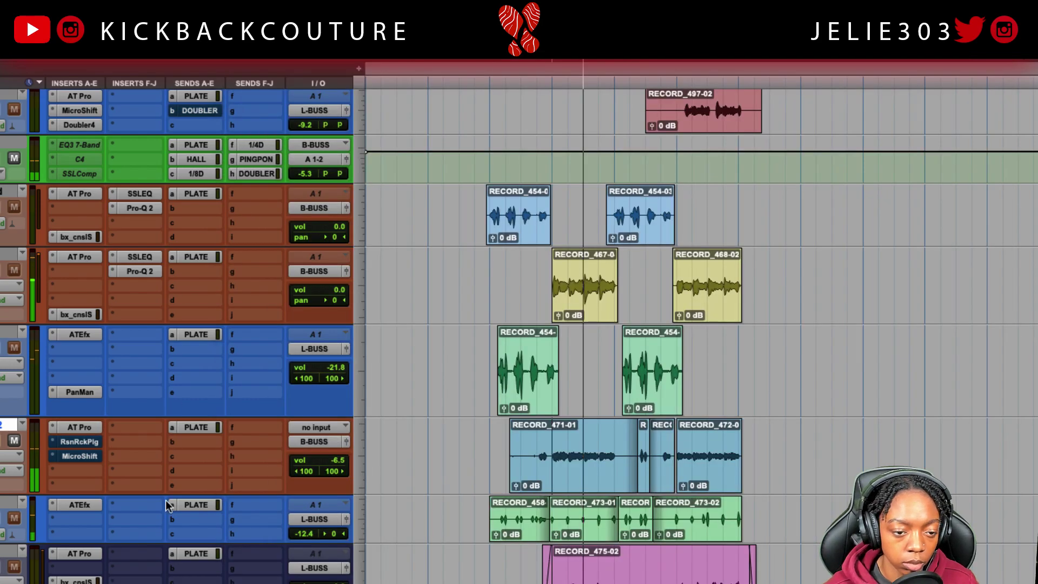
Bypass Auto-Tune Pro on the RECORD_471 track, open Neptune in its place, and set Correction Speed to 113 during playback
{"action": "left_click", "coordinate": [84, 430], "text": "super"}
{"action": "key", "text": "space"}
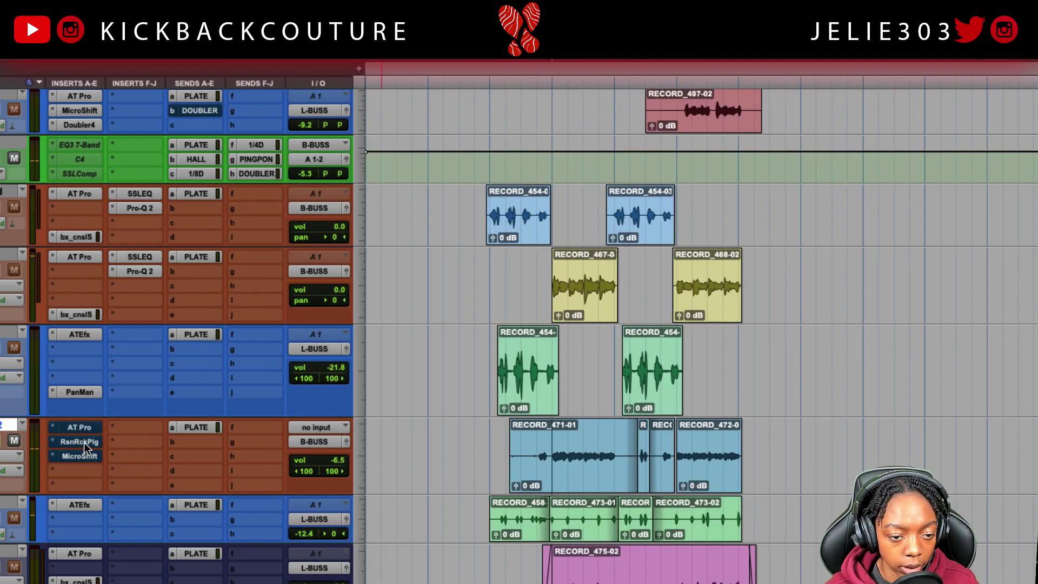
{"action": "left_click", "coordinate": [83, 442]}
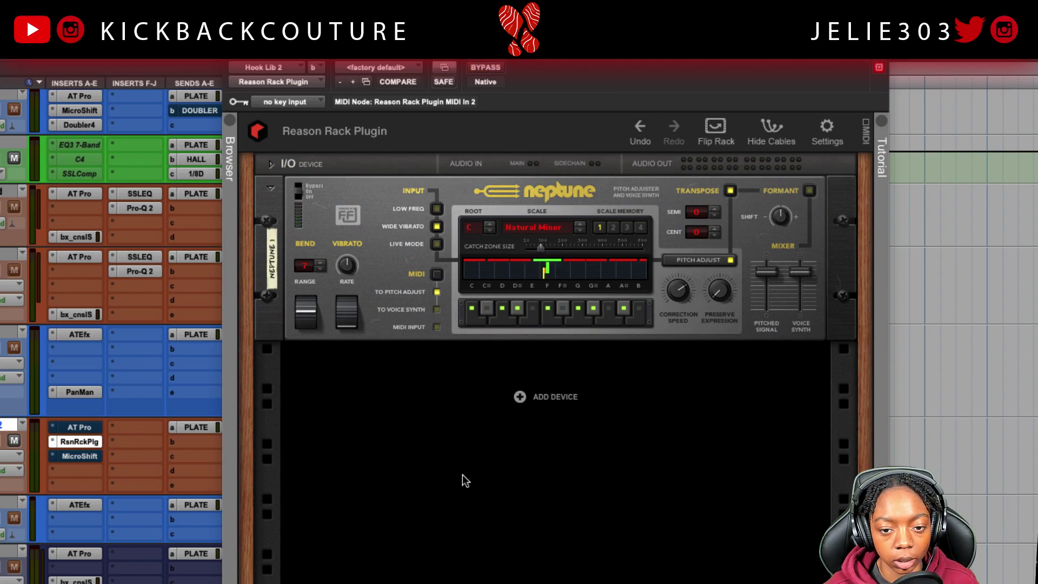
{"action": "key", "text": "space"}
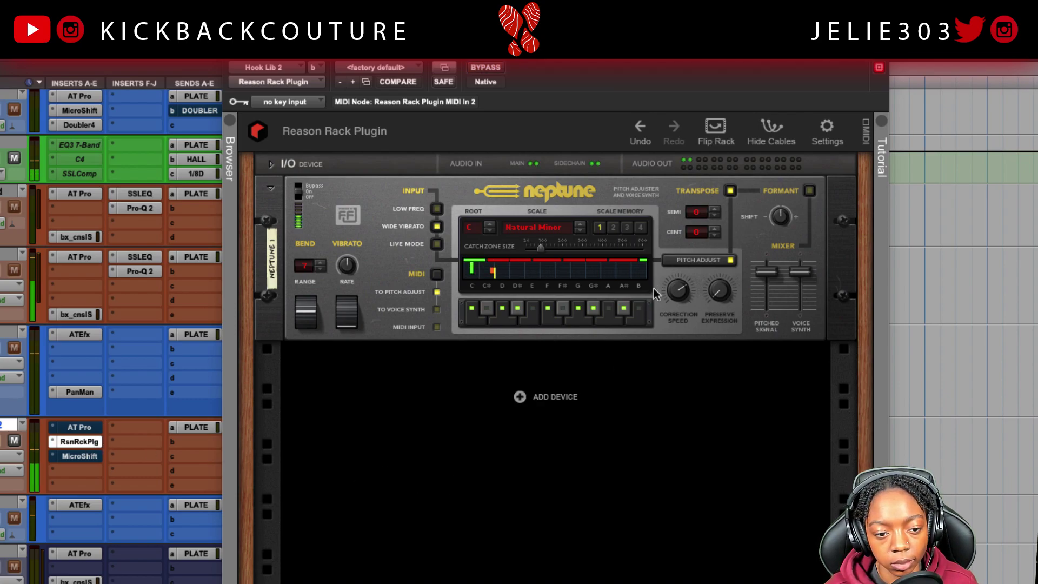
{"action": "left_click", "coordinate": [673, 297]}
{"action": "mouse_move", "coordinate": [674, 290]}
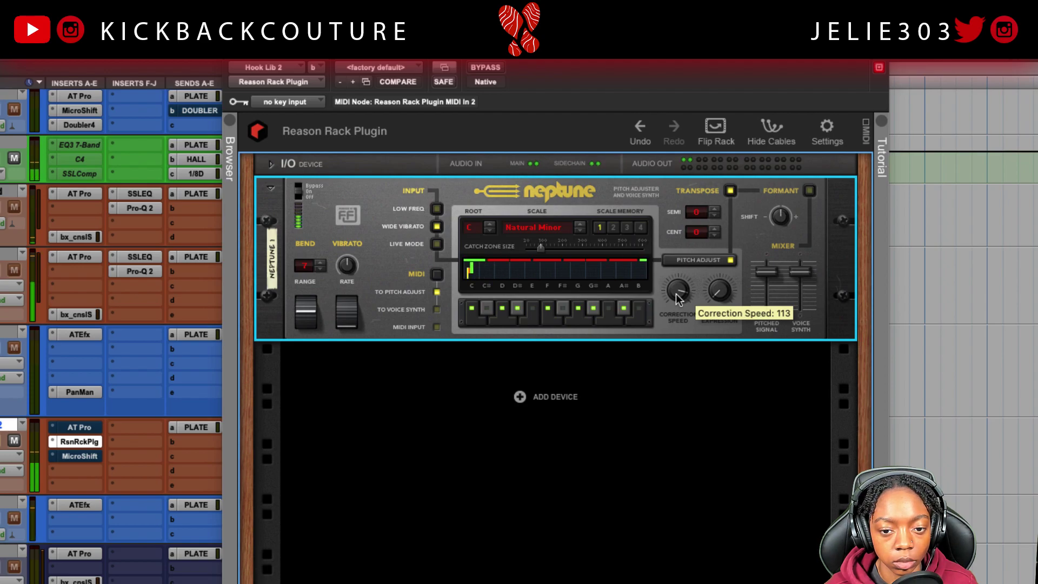
Switch the RECORD_471 track from Neptune to Auto-Tune Pro and back to compare their sound
{"action": "left_click", "coordinate": [79, 442], "text": "super"}
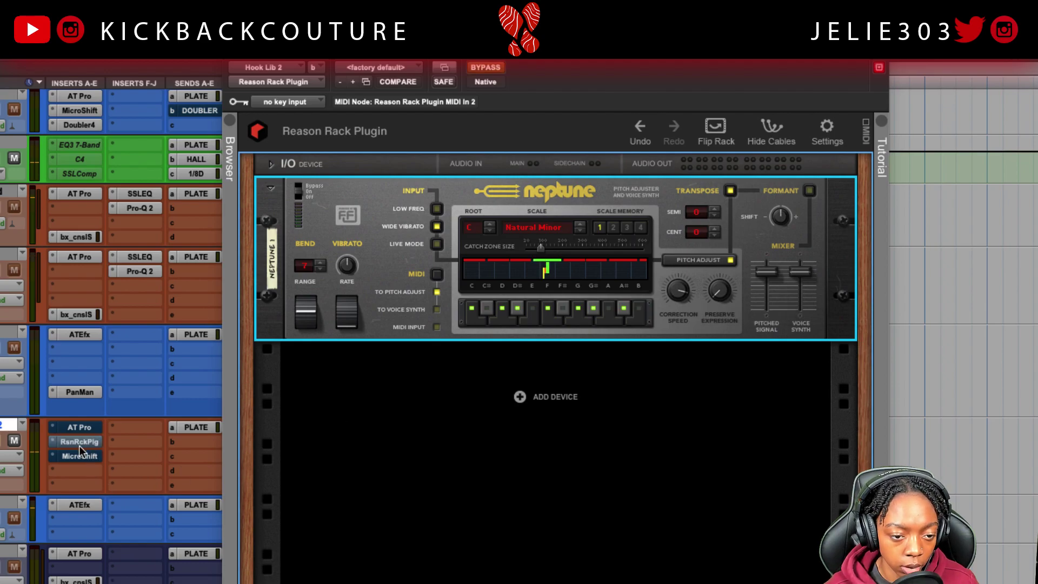
{"action": "left_click", "coordinate": [84, 427], "text": "super"}
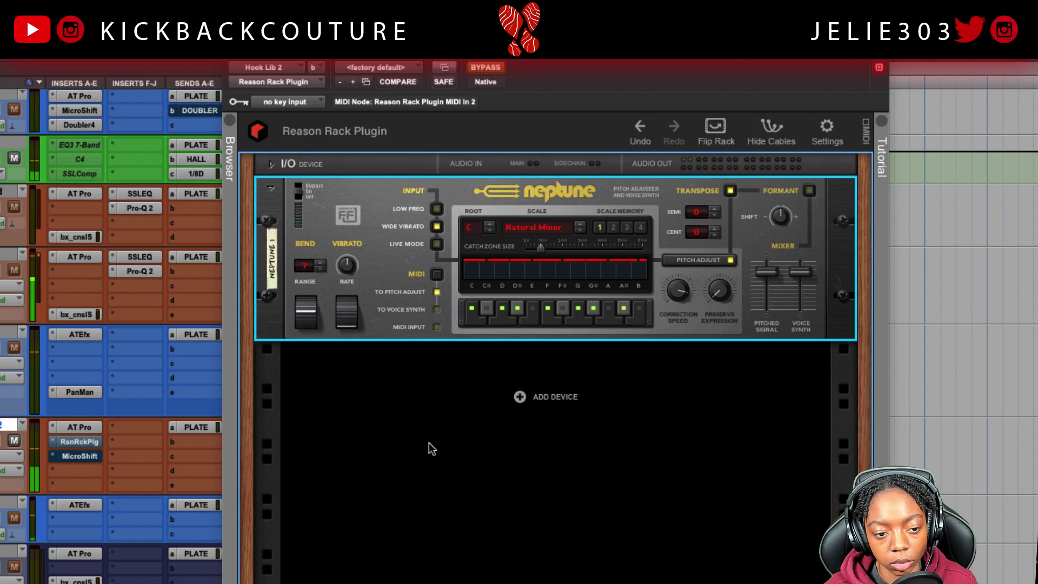
{"action": "left_click", "coordinate": [82, 439]}
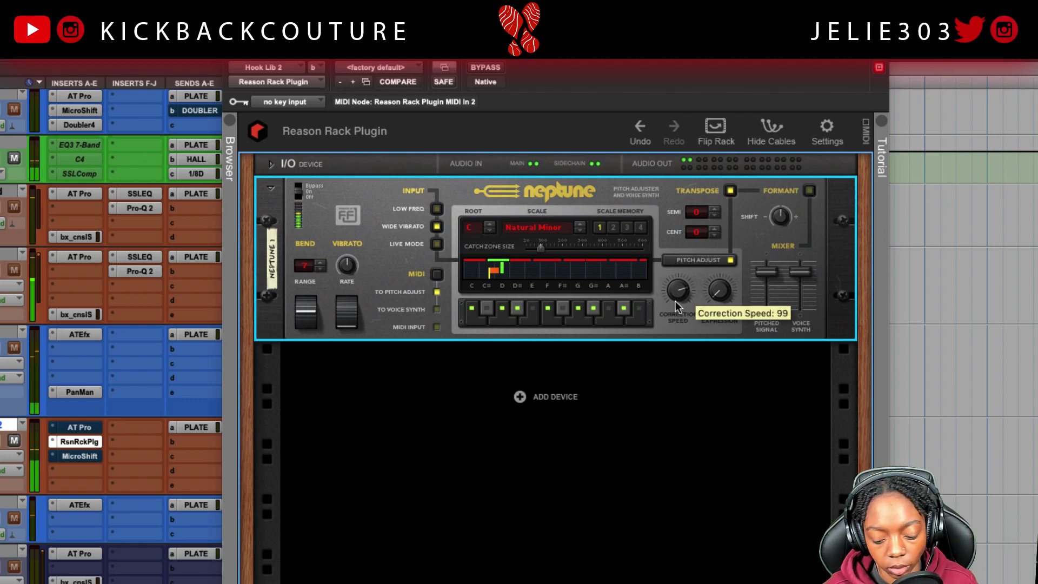
Try Neptune's Correction Speed at 127, bring it back to 113, and audition the Preserve Expression control
{"action": "left_click_drag", "start_coordinate": [676, 299], "coordinate": [682, 274]}
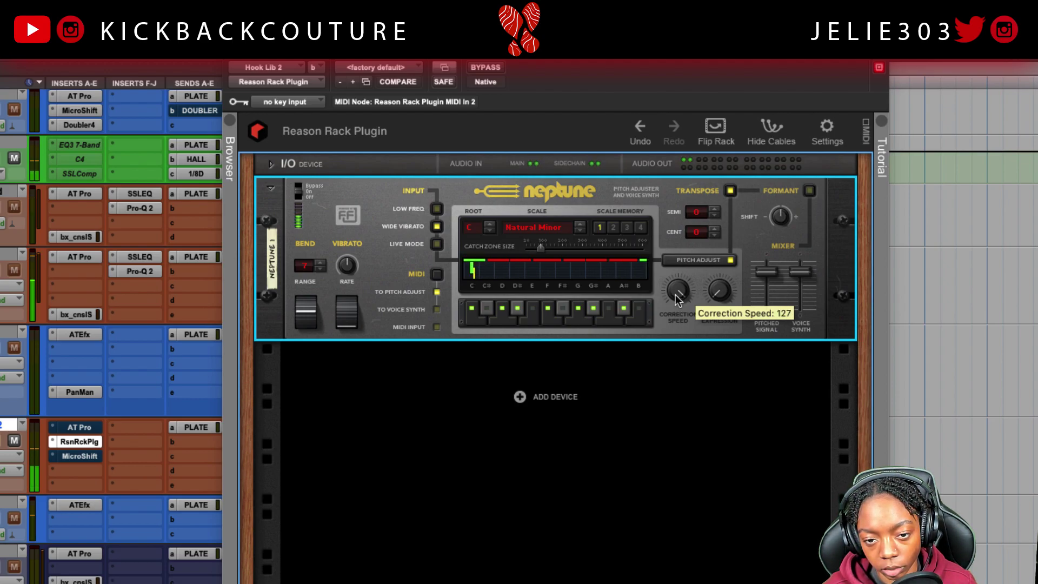
{"action": "left_click_drag", "start_coordinate": [676, 294], "coordinate": [672, 300]}
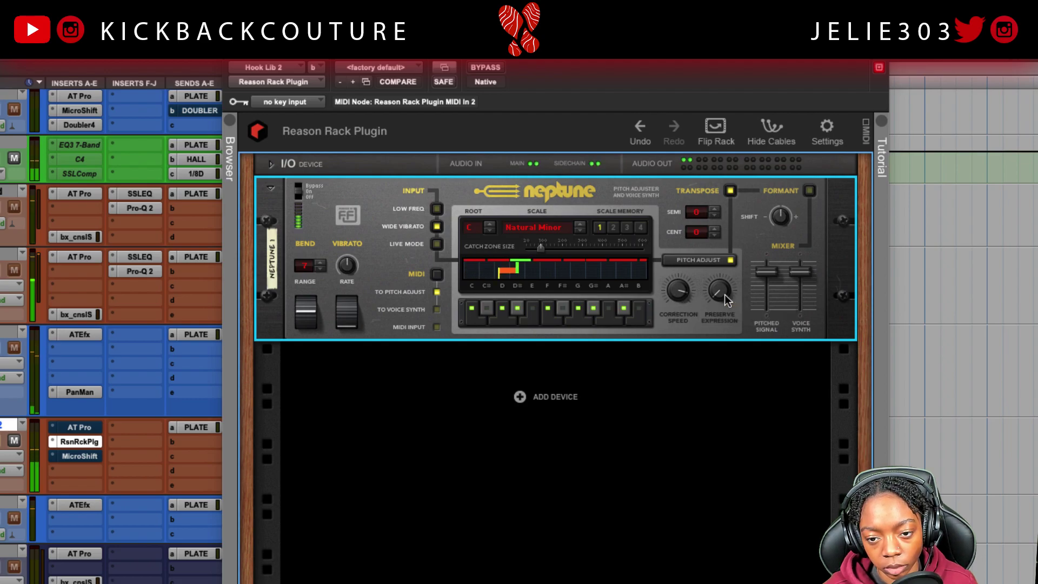
{"action": "left_click_drag", "start_coordinate": [725, 294], "coordinate": [772, 236]}
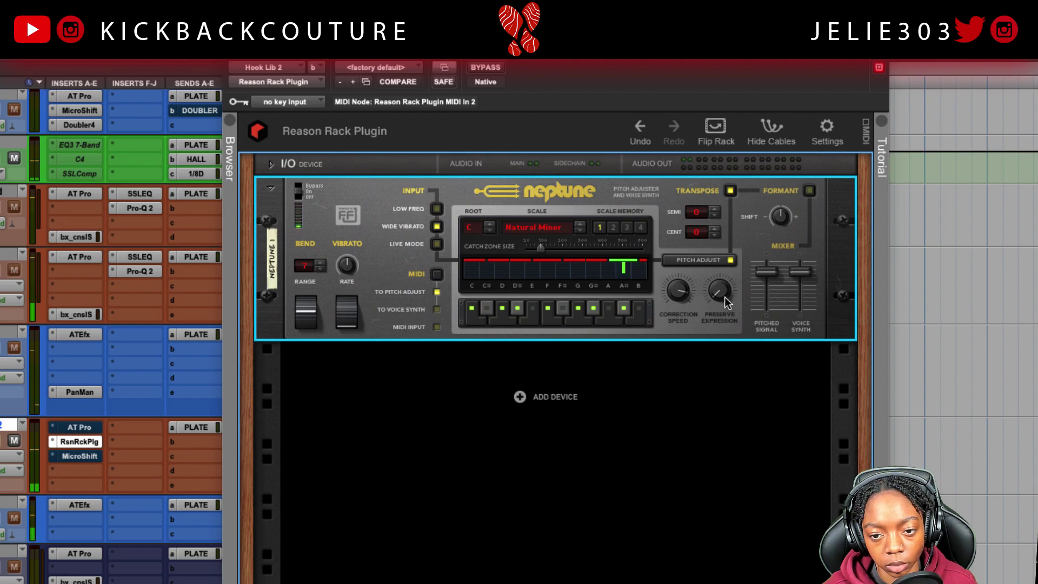
Check Neptune's Correction Speed against Auto-Tune Pro's Retune Speed with both plugin windows side by side
{"action": "mouse_move", "coordinate": [725, 299]}
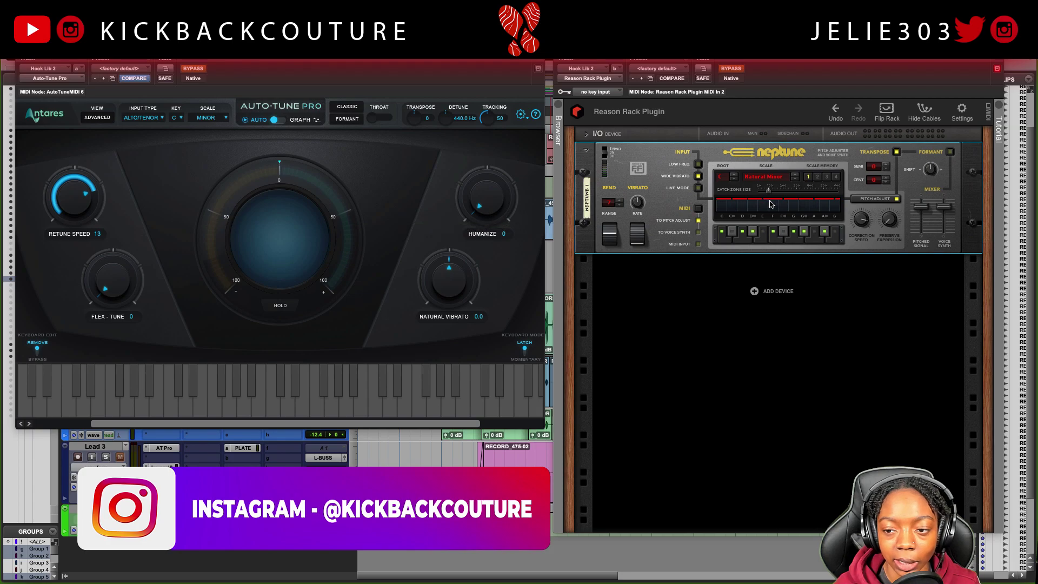
{"action": "left_click", "coordinate": [876, 222]}
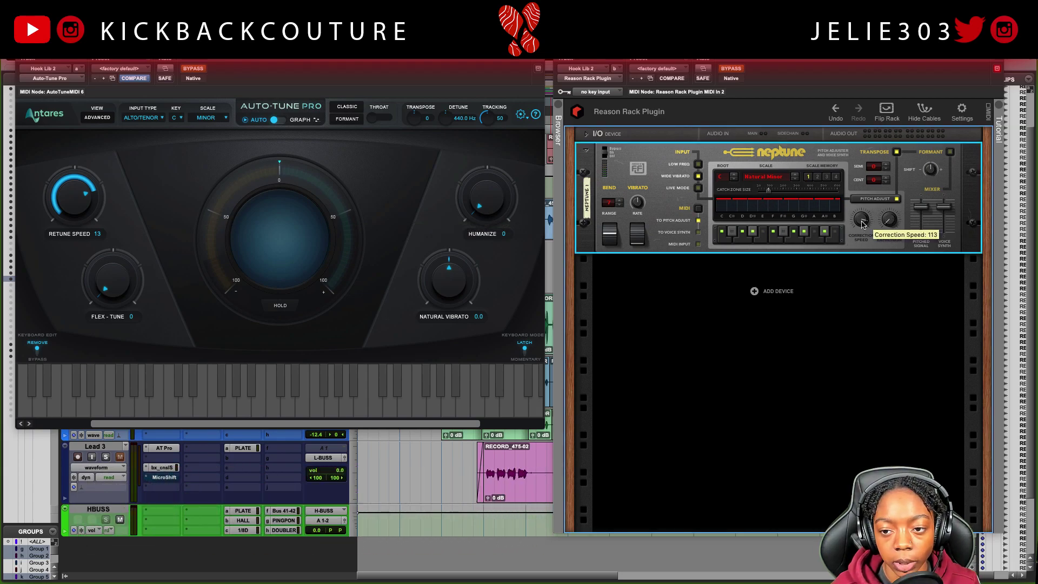